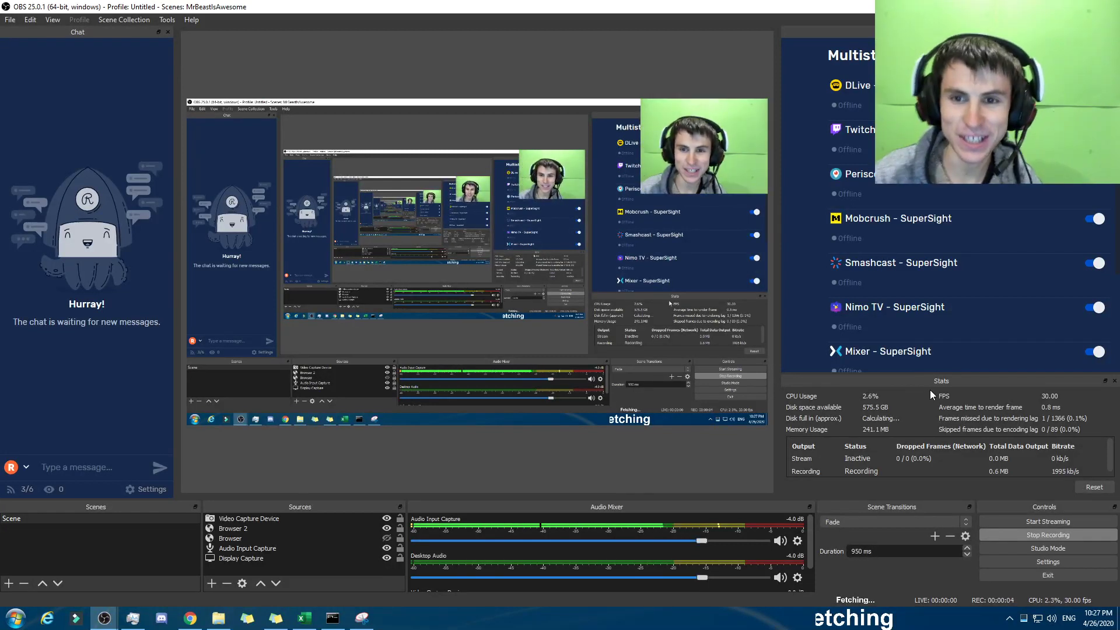
# Glance at the 2020 Videos folder, then return to the YouTube Studio upload dialog.
pyautogui.click(191, 617)
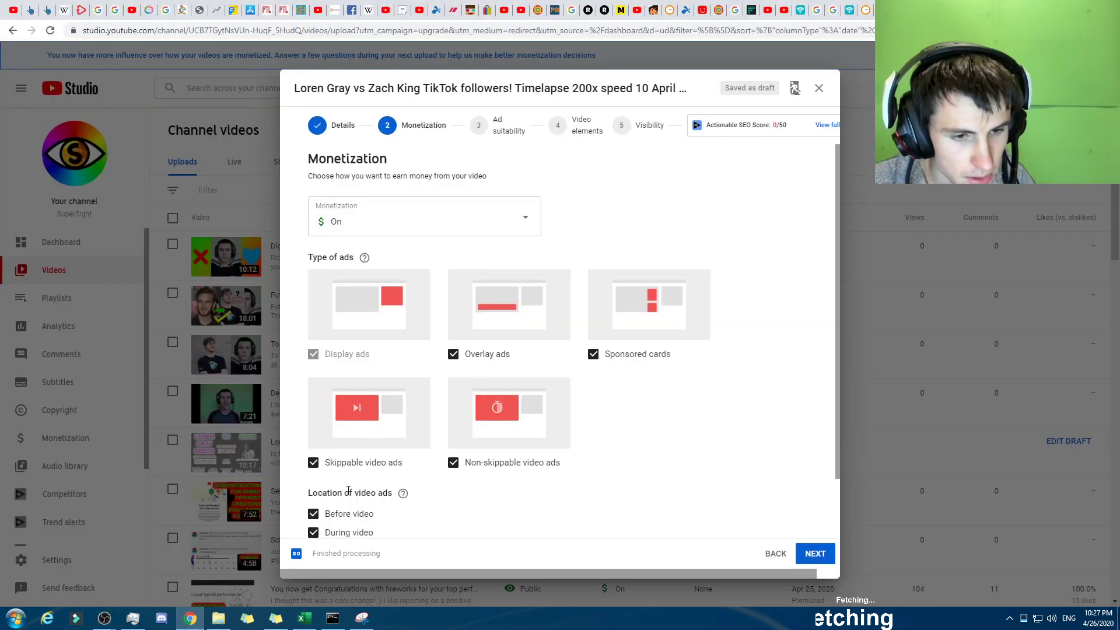
pyautogui.click(190, 618)
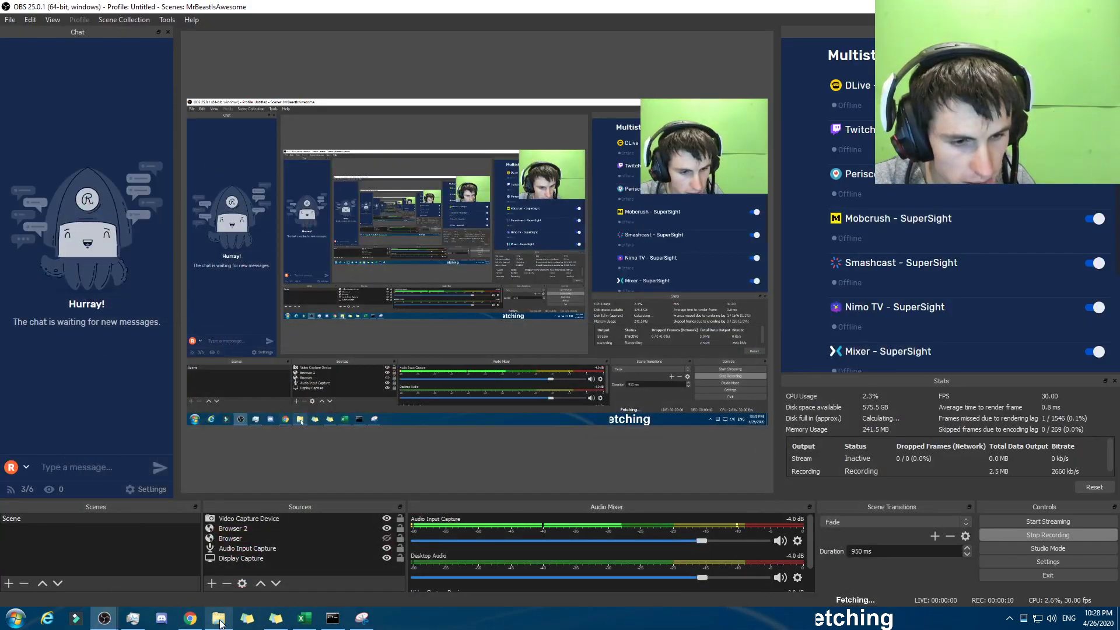
pyautogui.click(220, 620)
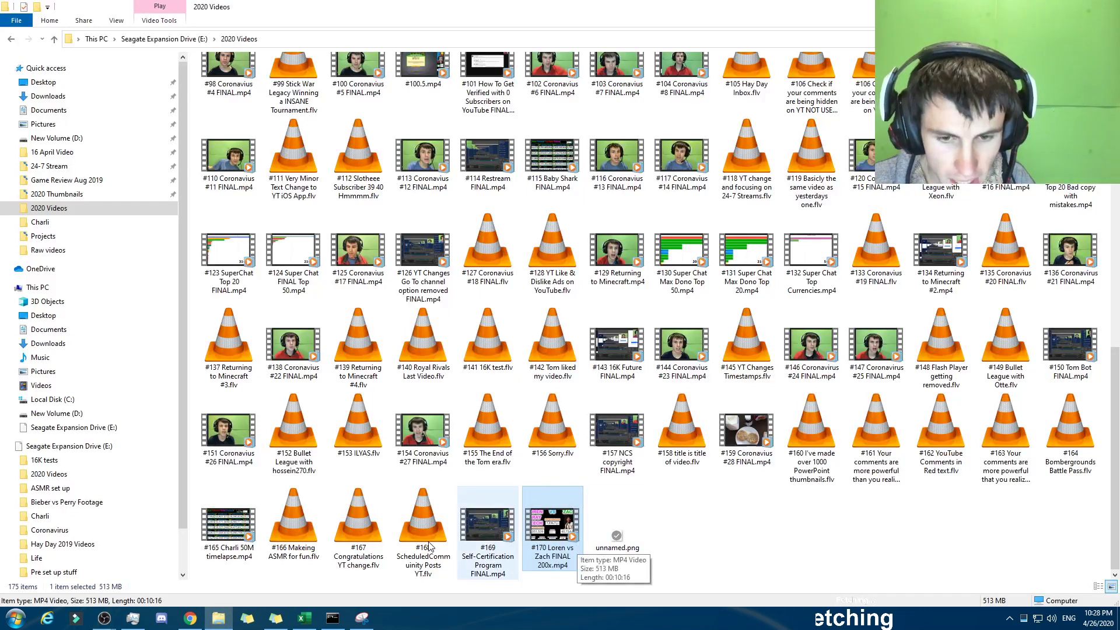
pyautogui.click(206, 622)
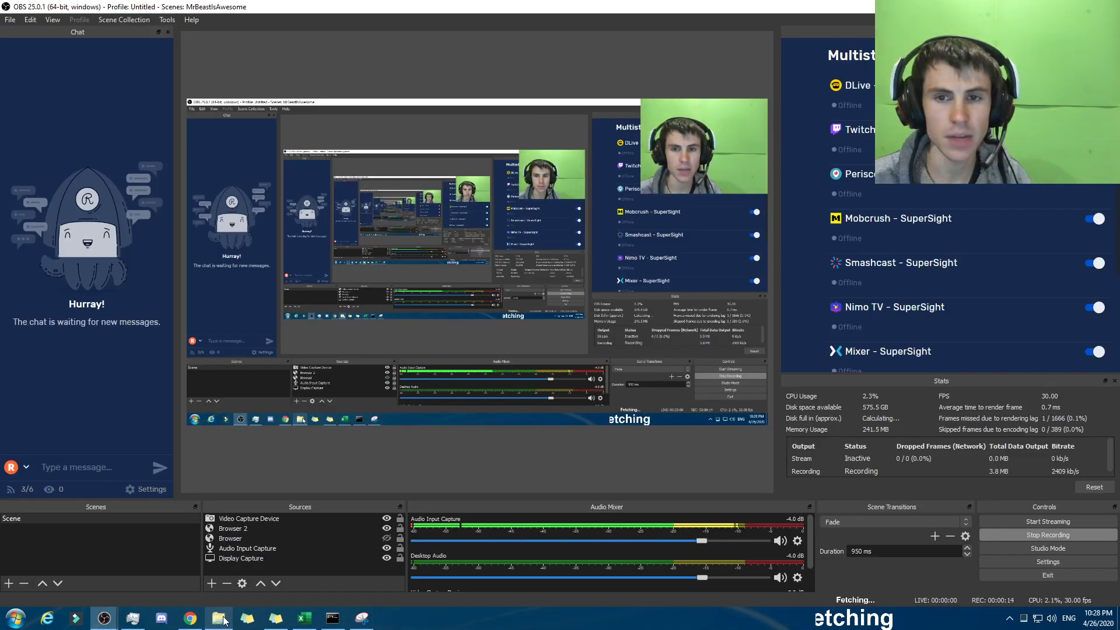
pyautogui.click(201, 618)
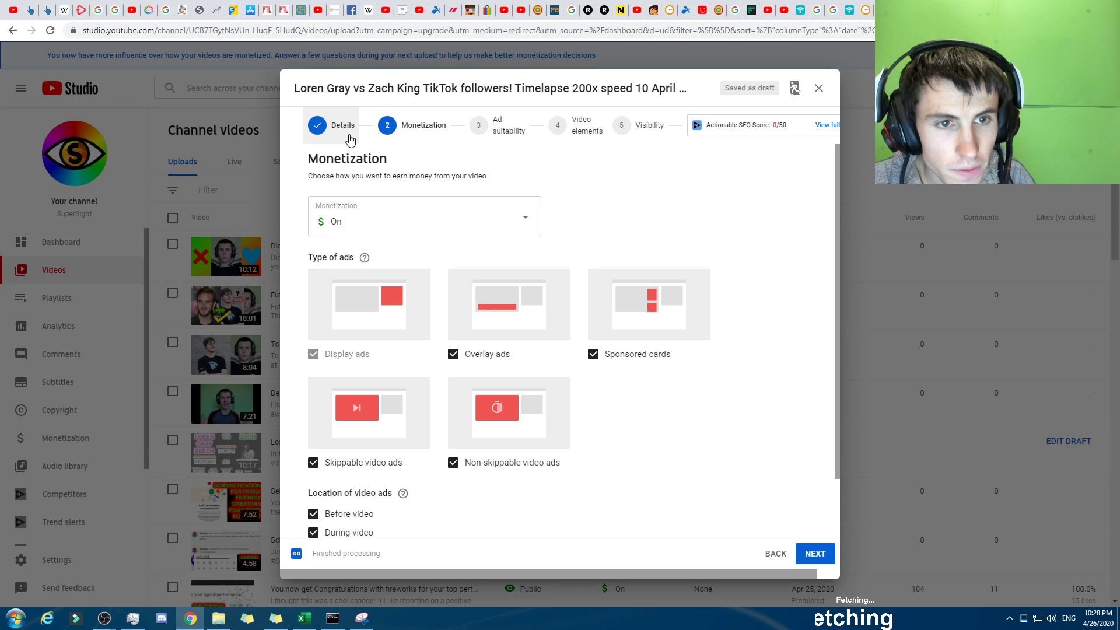
# Go back to the Details step and select the Why We Lose credit in the description.
pyautogui.click(335, 125)
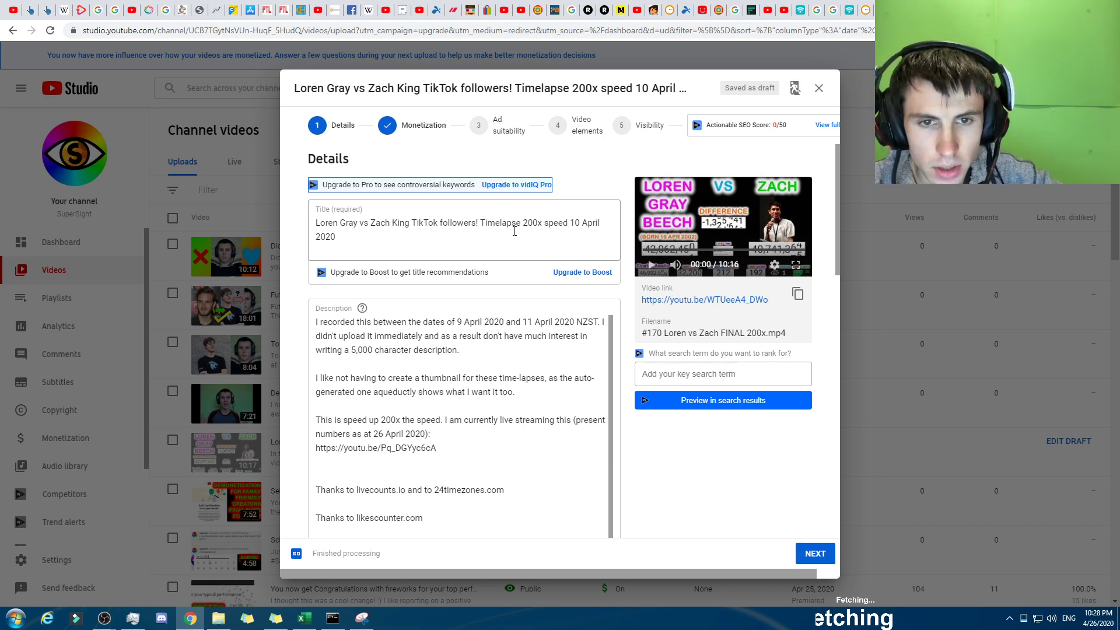
pyautogui.scroll(-10, 517, 336)
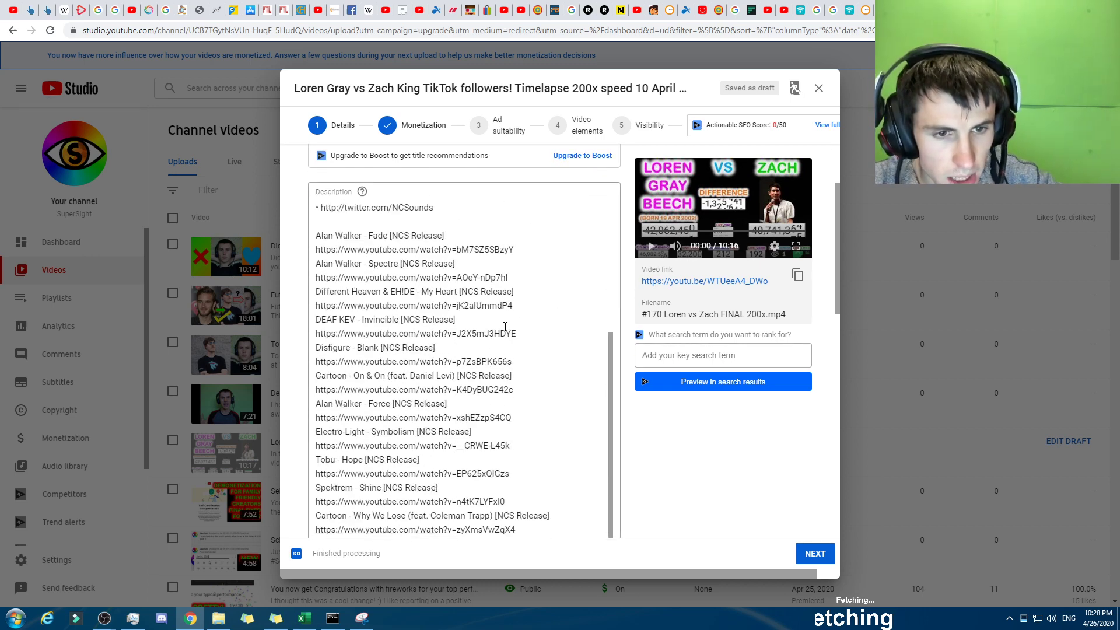
pyautogui.scroll(-1, 516, 336)
pyautogui.scroll(-3, 642, 373)
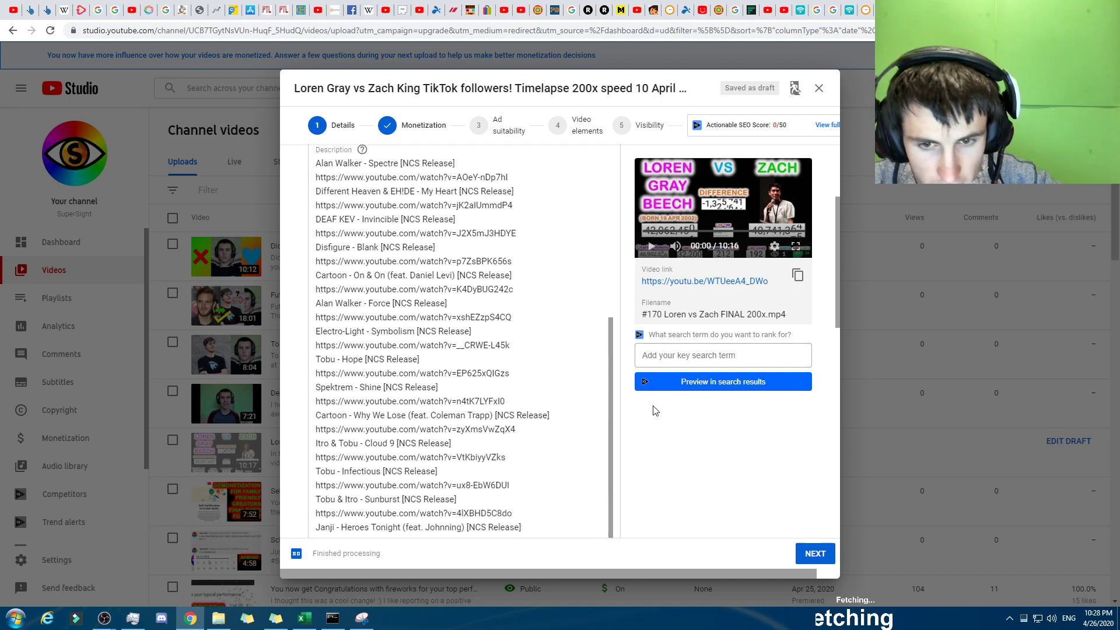
pyautogui.moveTo(519, 412); pyautogui.dragTo(318, 399)
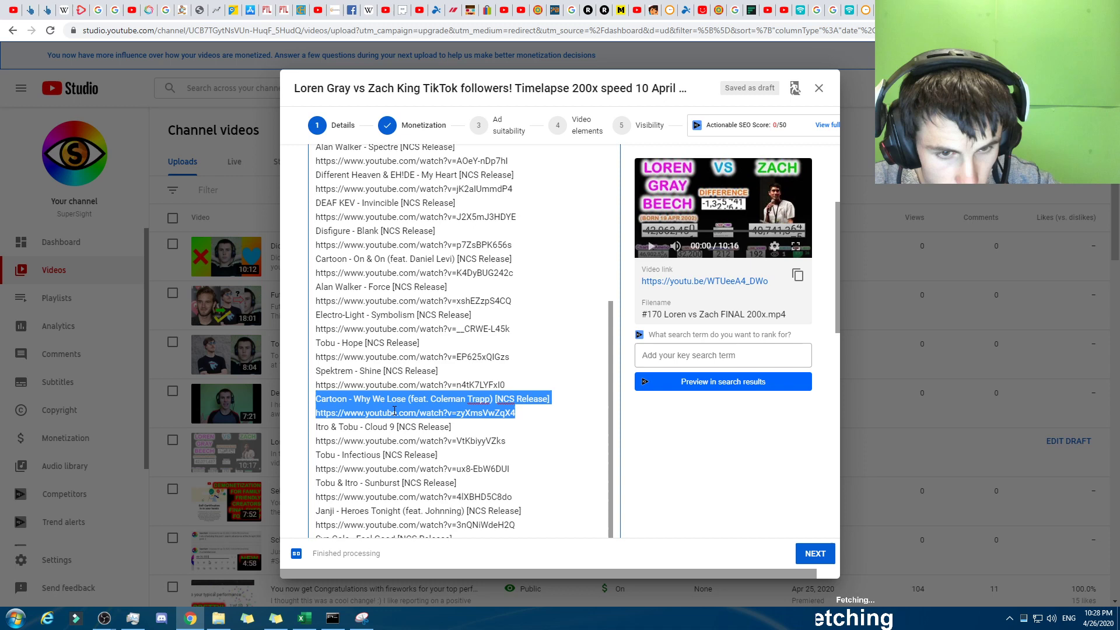
# View the Why We Lose watch page, return to the upload dialog, then open the 2020 Videos folder.
pyautogui.hotkey('ctrl', 'Tab')
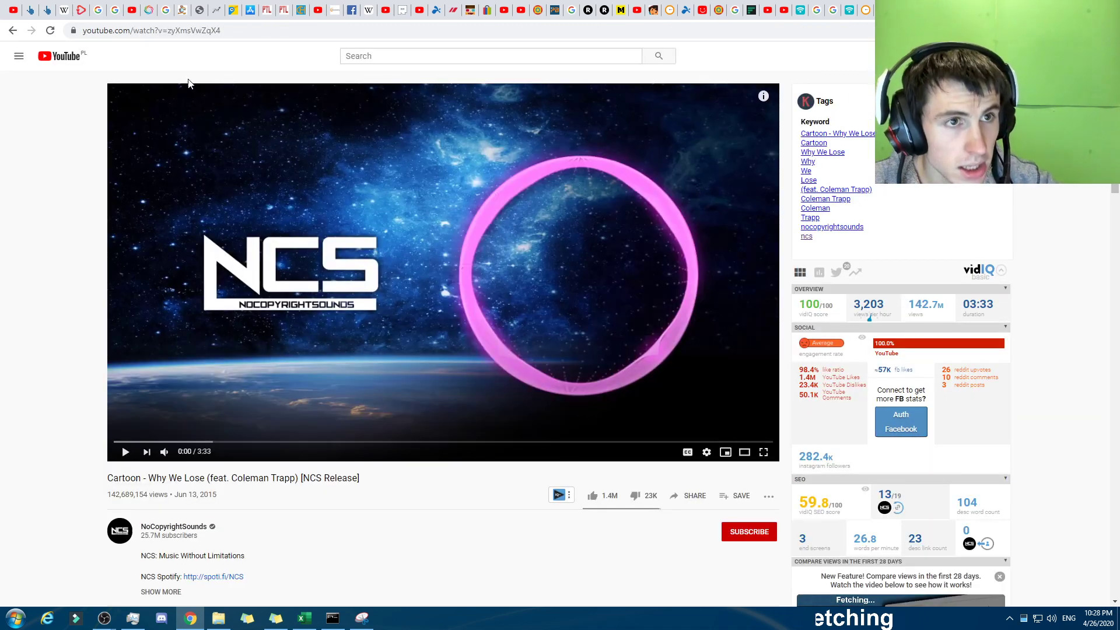
pyautogui.hotkey('ctrl', 'shift', 'Tab')
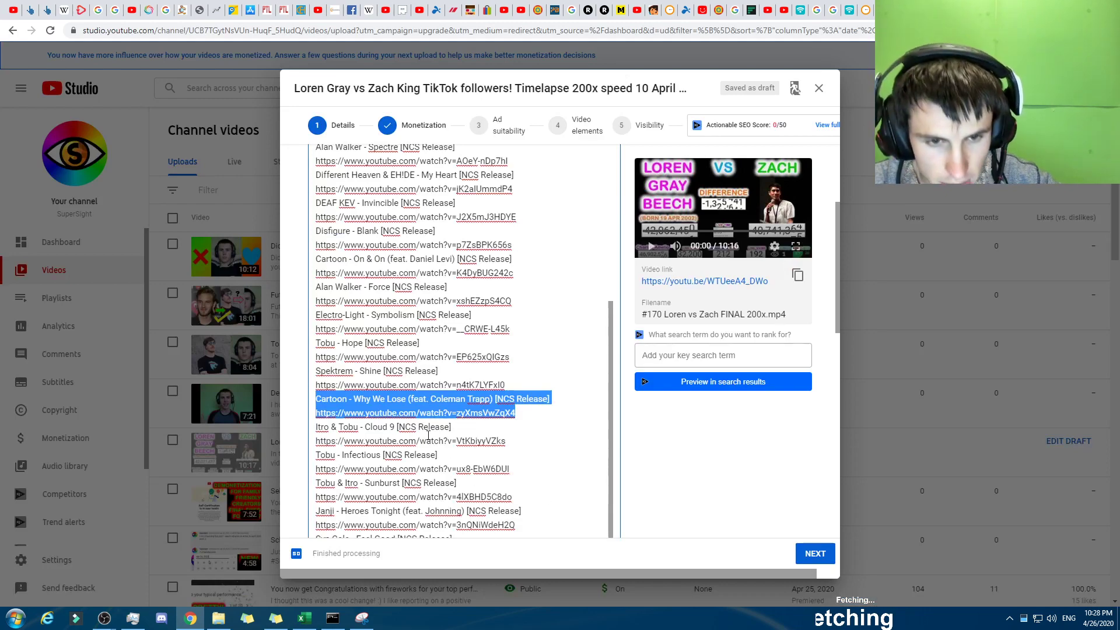
pyautogui.click(218, 618)
# Briefly play and pause #170 Loren vs Zach FINAL 200x.mp4, then return to the browser.
pyautogui.doubleClick(548, 544)
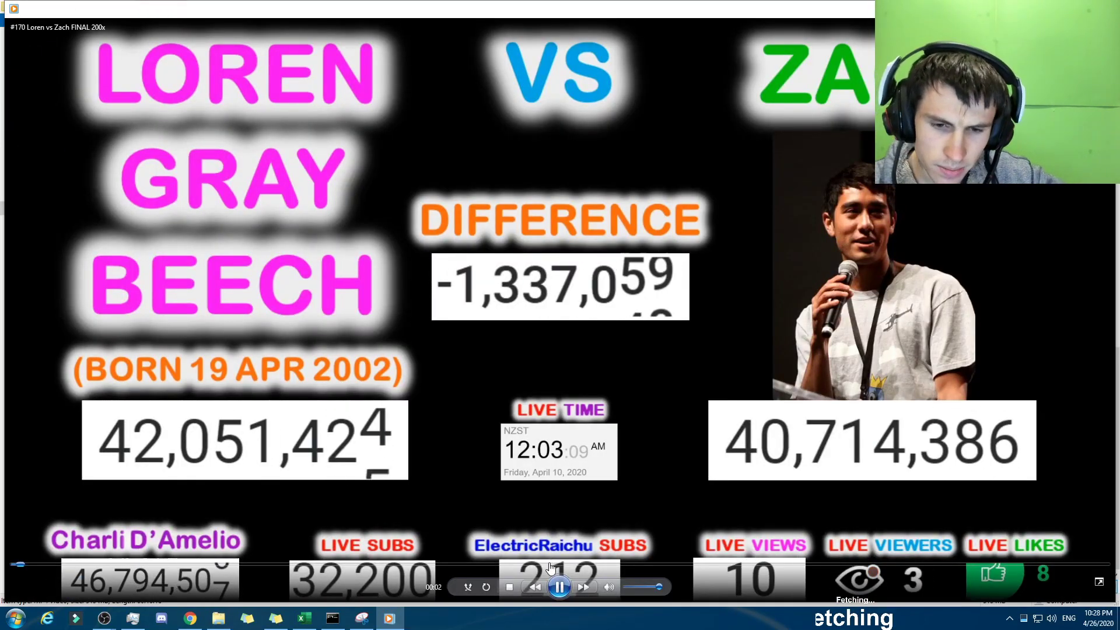
pyautogui.click(491, 442)
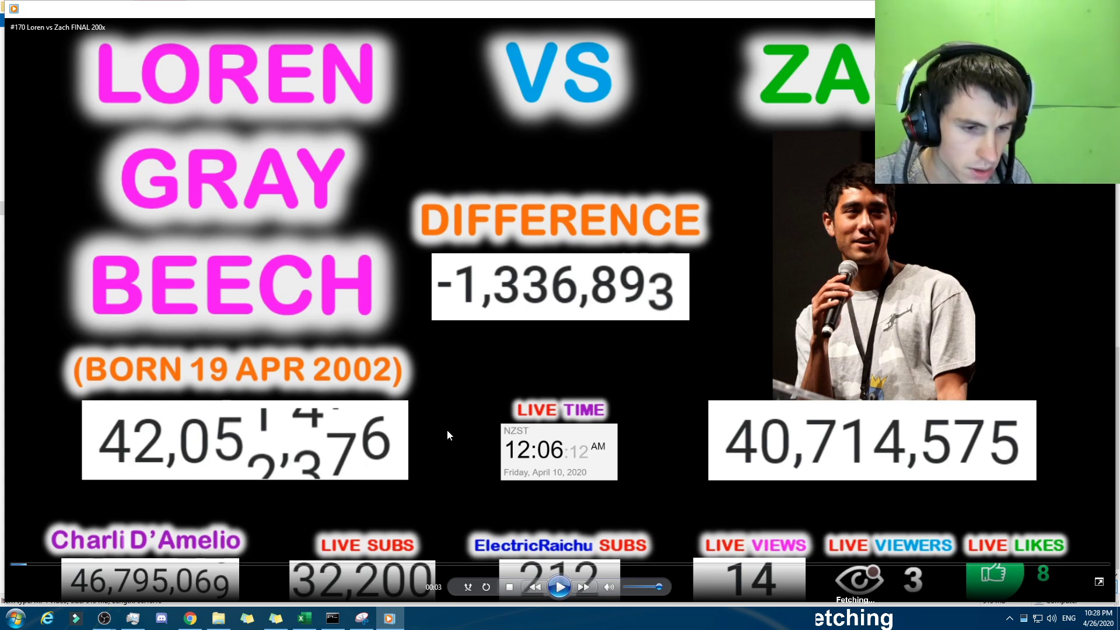
pyautogui.click(191, 618)
# Paste the copied Why We Lose link into the address bar, then go back to the upload dialog.
pyautogui.hotkey('ctrl', 'l')
pyautogui.write('https://www.youtube.com/watch?v=zyXmsVwZqX4')
pyautogui.press('Return')
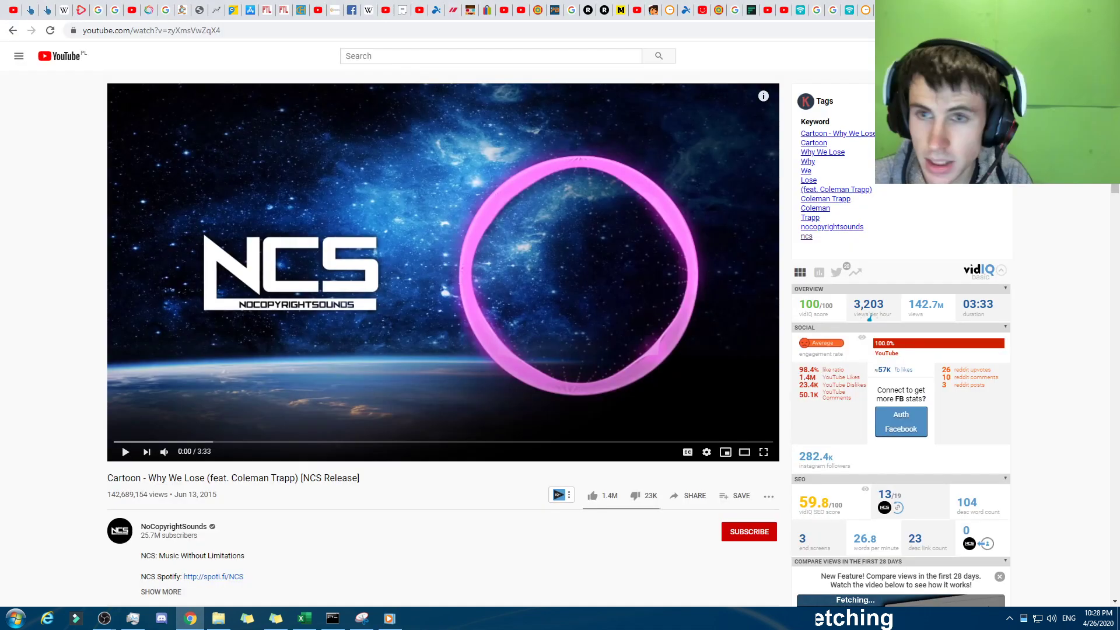
pyautogui.hotkey('alt', 'Left')
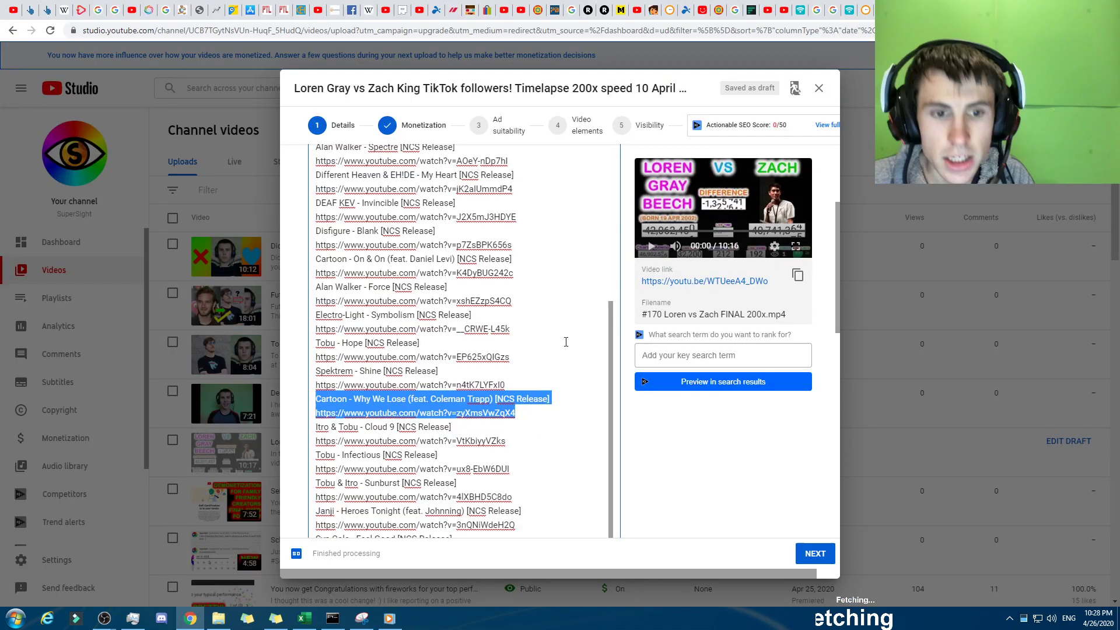
# Advance to the Monetization step and check that monetization is still On.
pyautogui.click(815, 554)
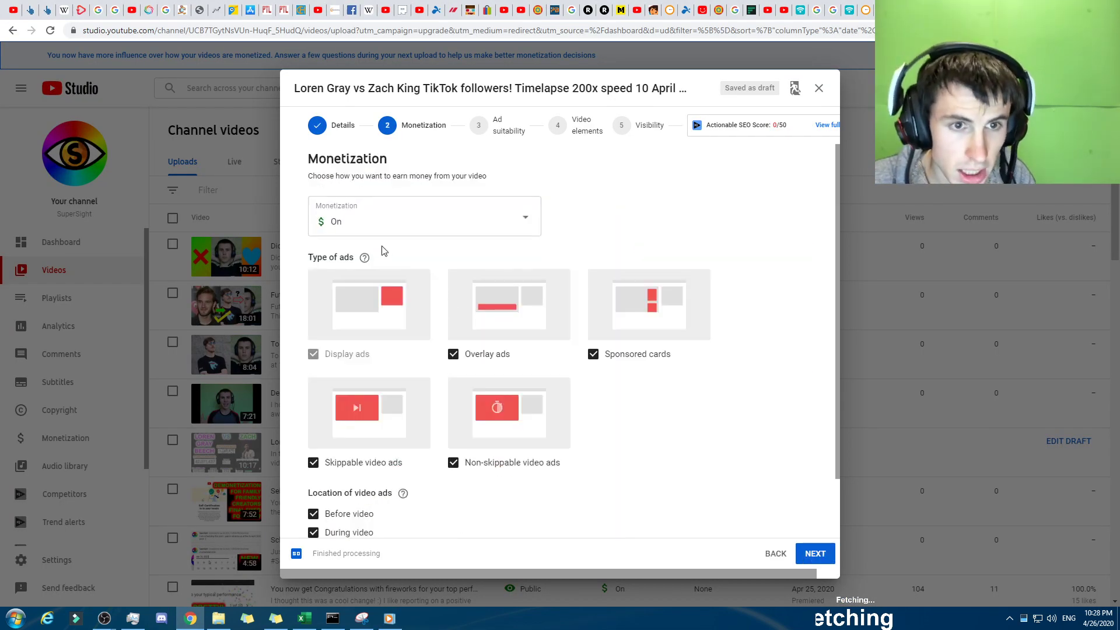
pyautogui.click(395, 227)
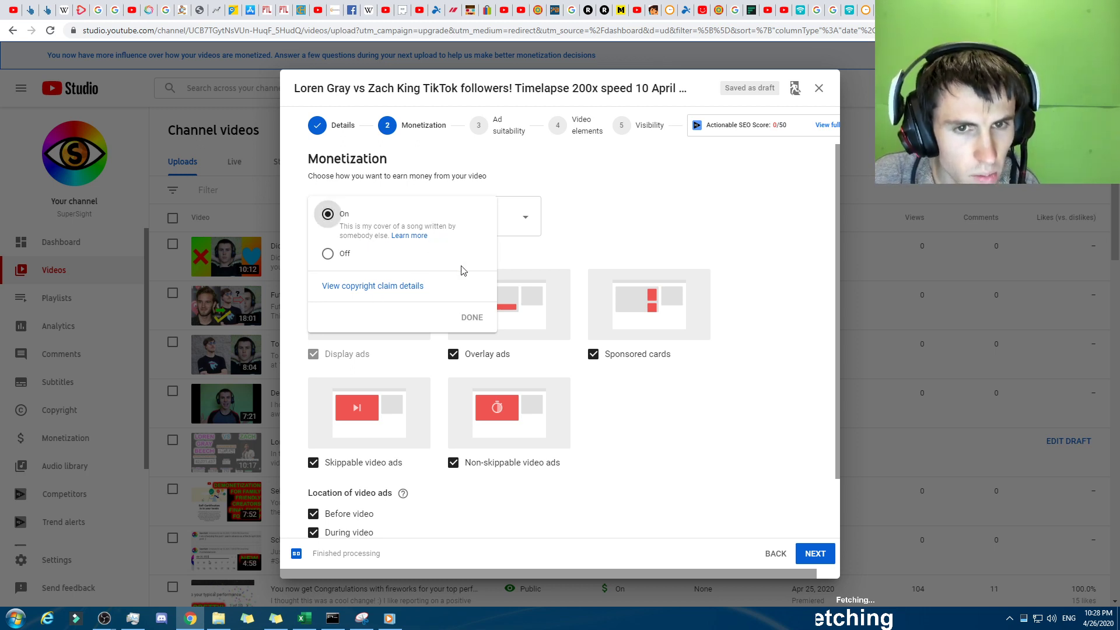
pyautogui.click(524, 260)
pyautogui.click(440, 224)
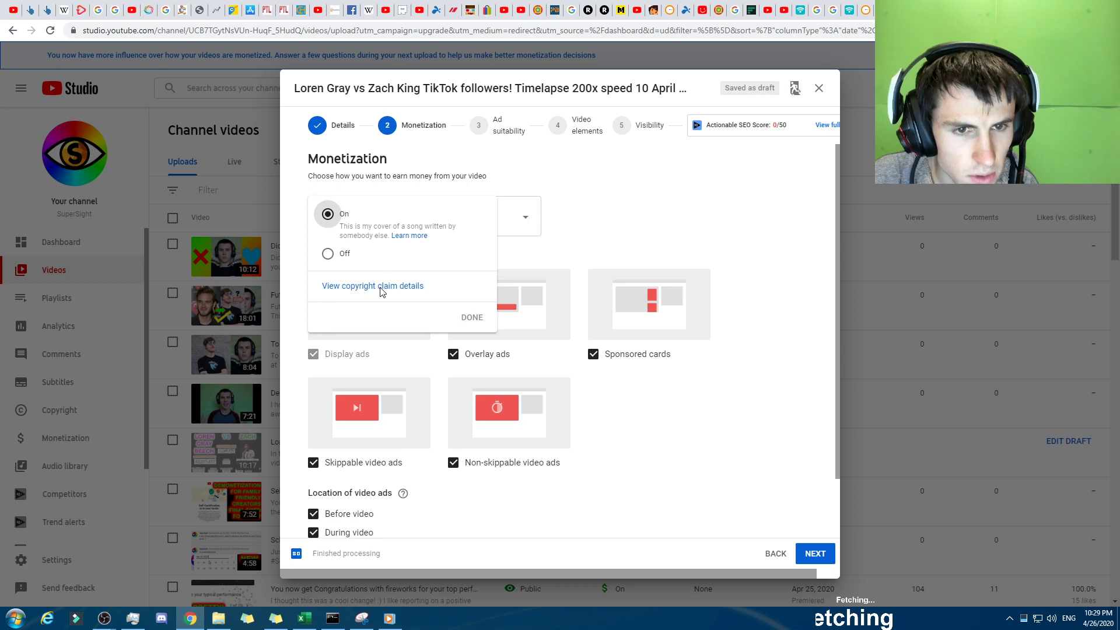
# Open the copyright claim details and inspect the Why We Lose cover-song claim row.
pyautogui.click(342, 291)
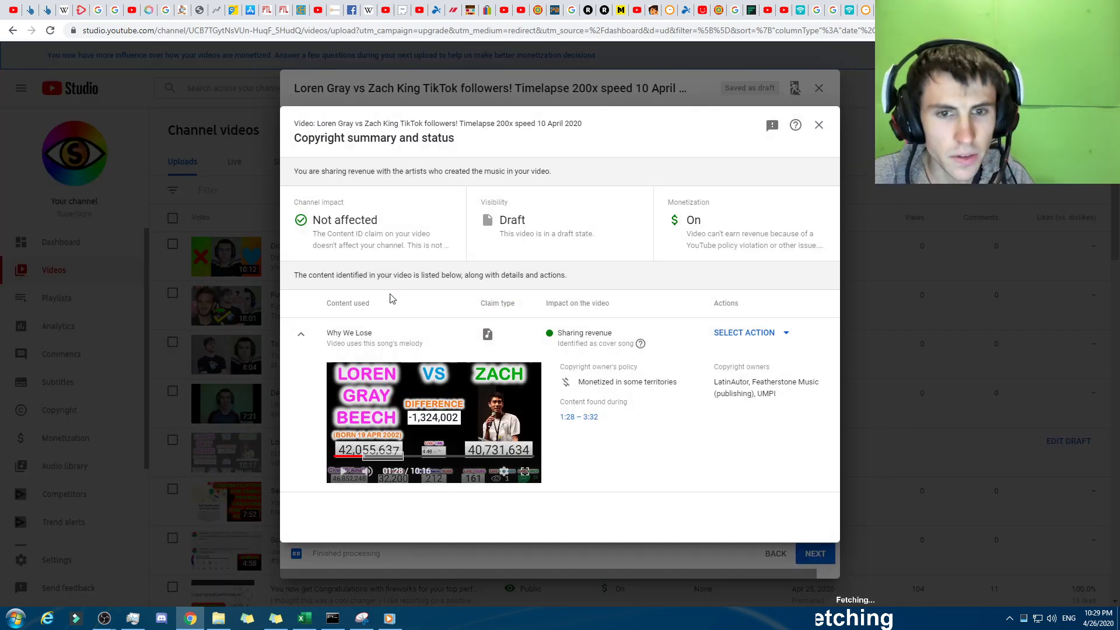
pyautogui.moveTo(636, 346)
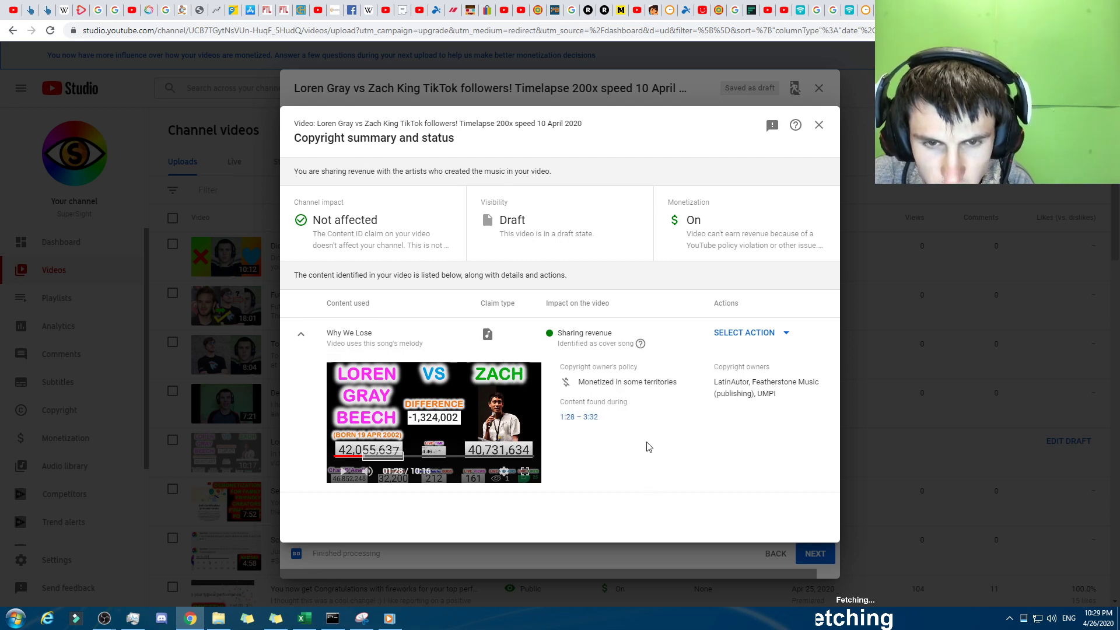
pyautogui.moveTo(558, 335)
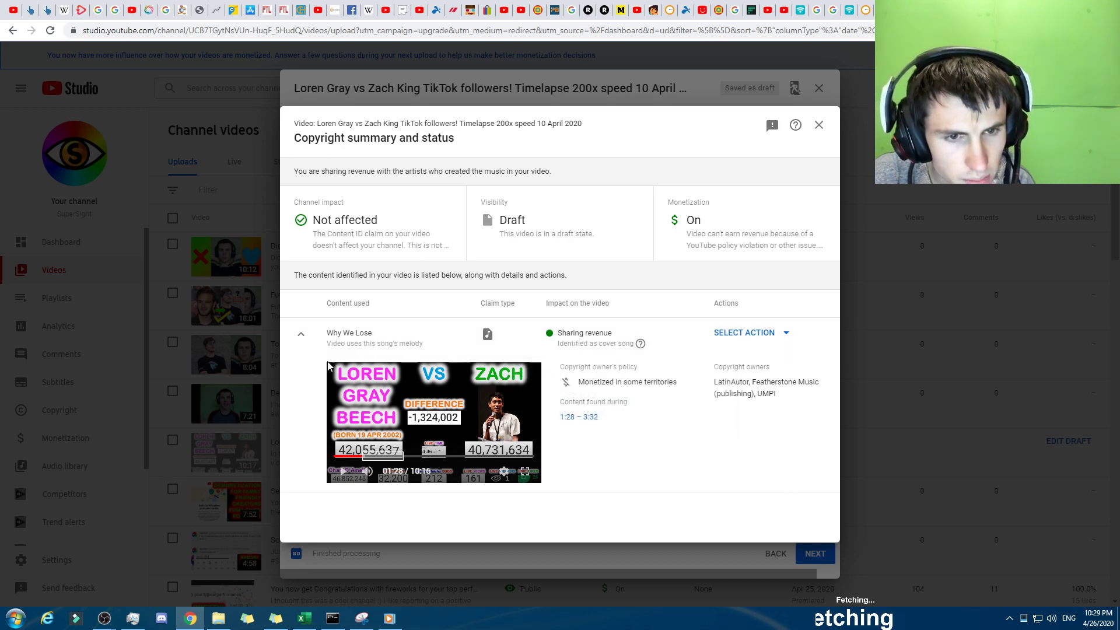
pyautogui.tripleClick(357, 354)
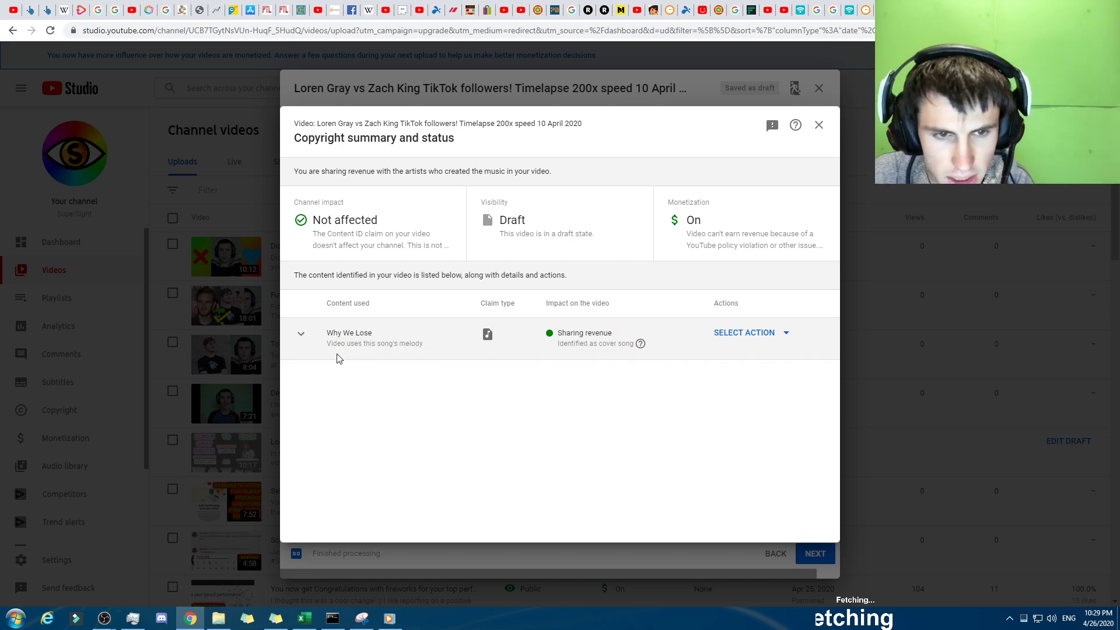
pyautogui.click(319, 348)
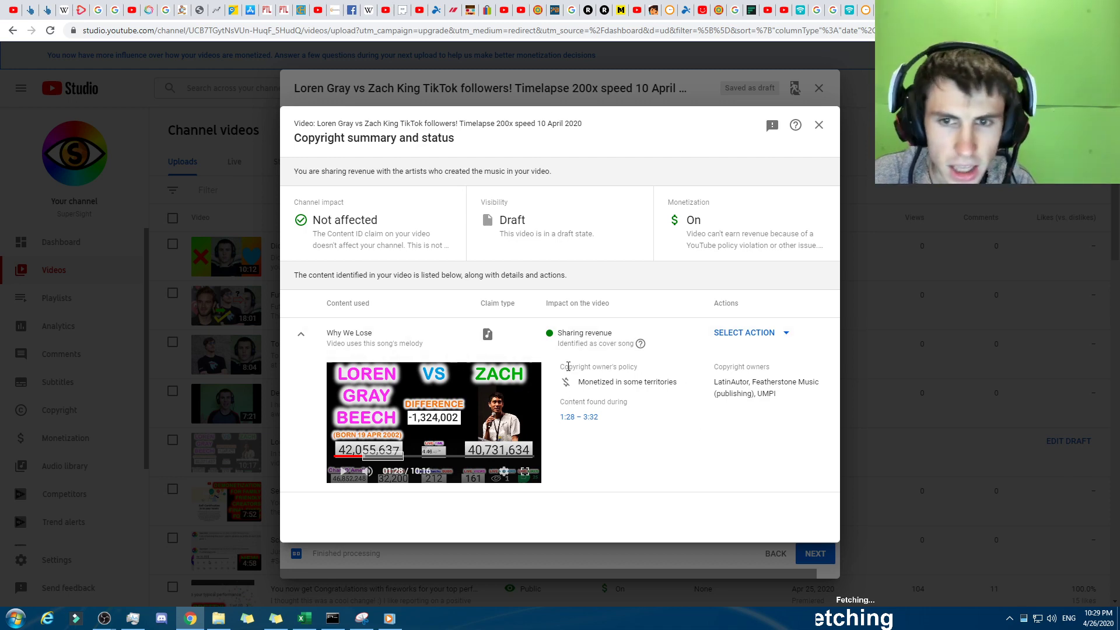
# Switch to the Why We Lose watch page and scroll its description to the usage-policy links.
pyautogui.hotkey('ctrl', 'Tab')
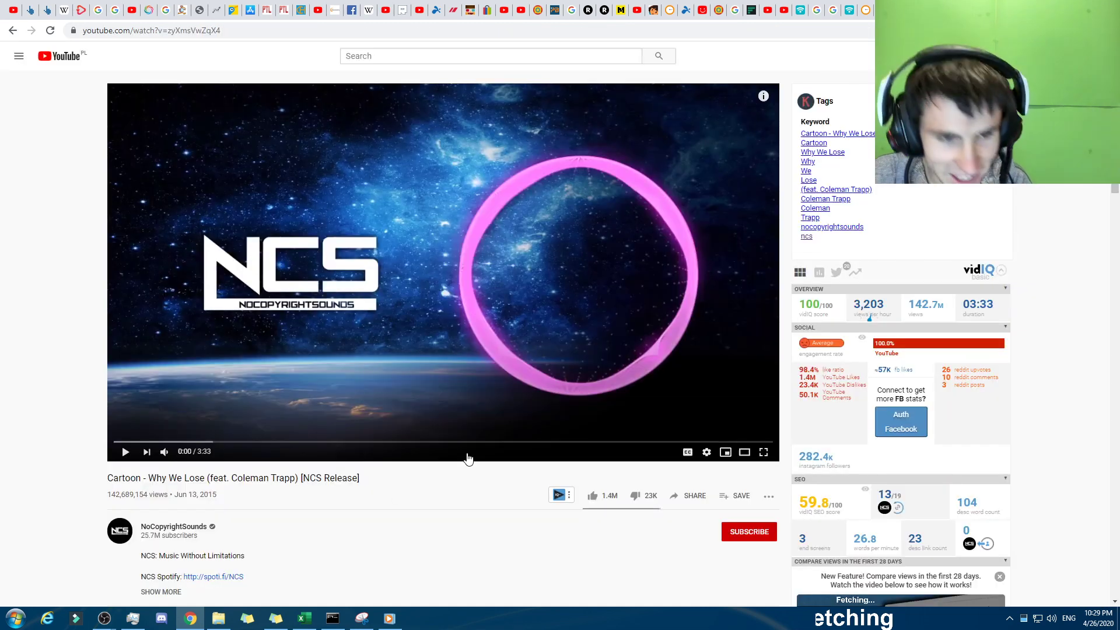
pyautogui.scroll(-4, 328, 490)
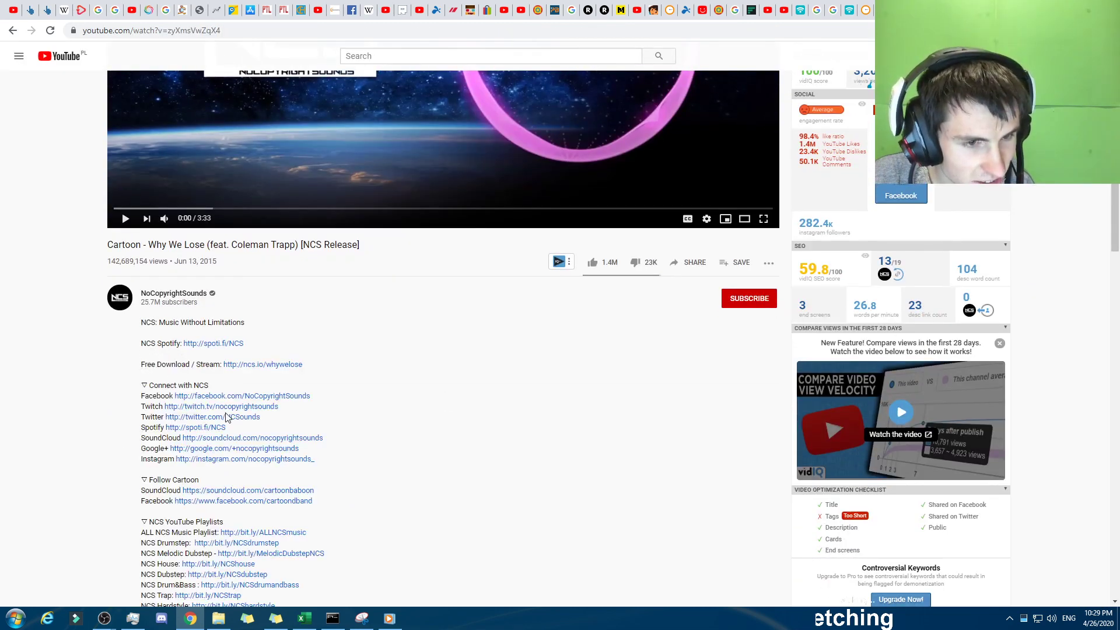
pyautogui.scroll(-1, 251, 393)
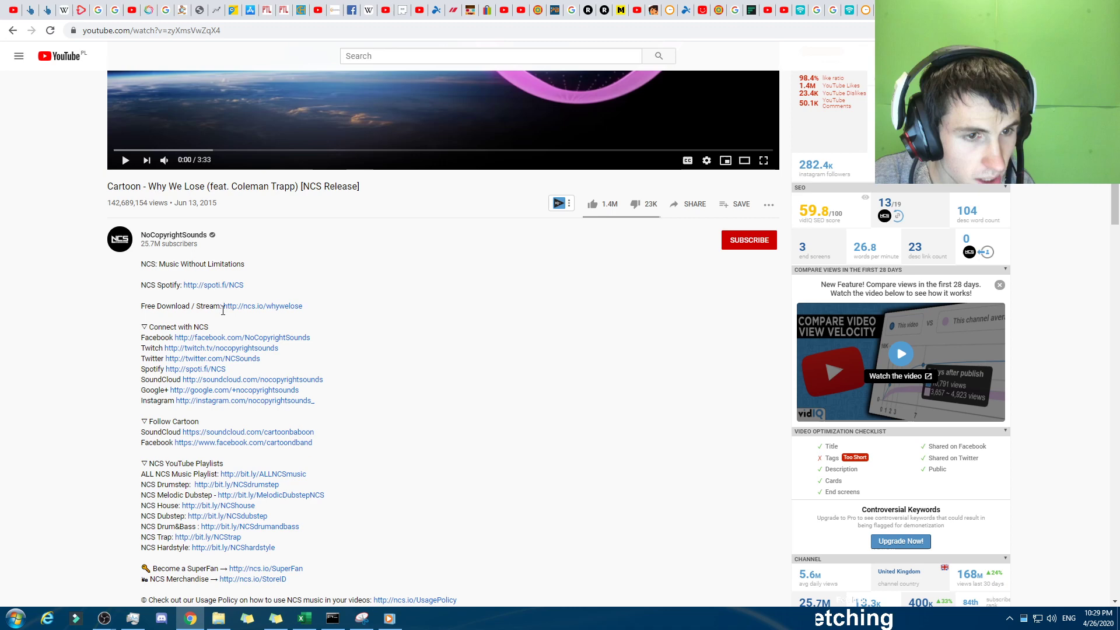
pyautogui.scroll(-1, 344, 352)
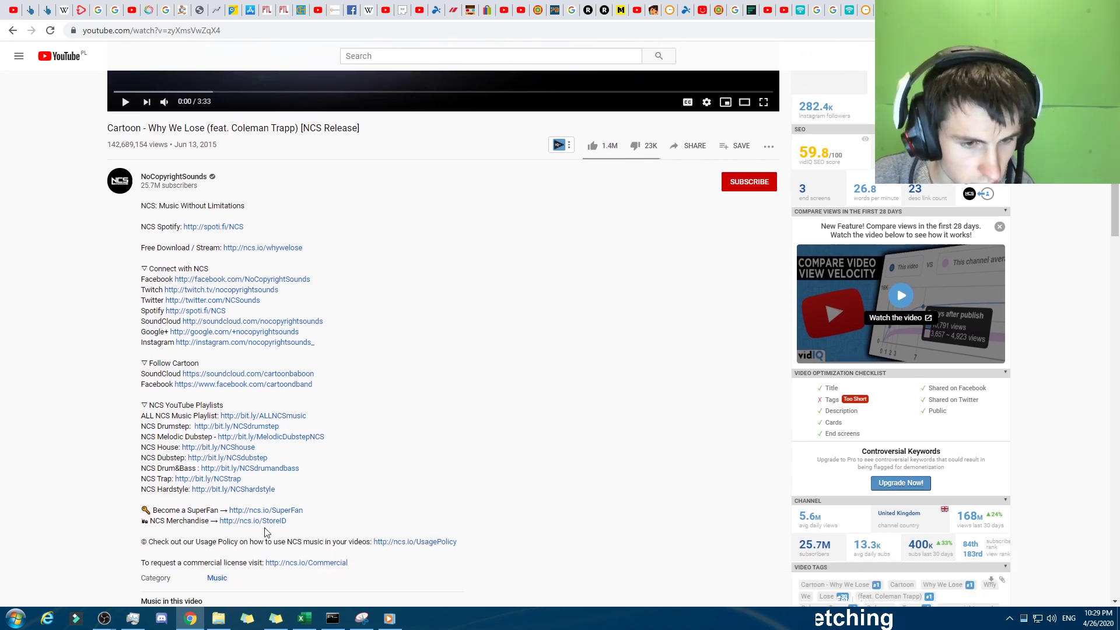
# Open the NCS Usage Policy and read its answer on monetising videos that use NCS music.
pyautogui.click(387, 542)
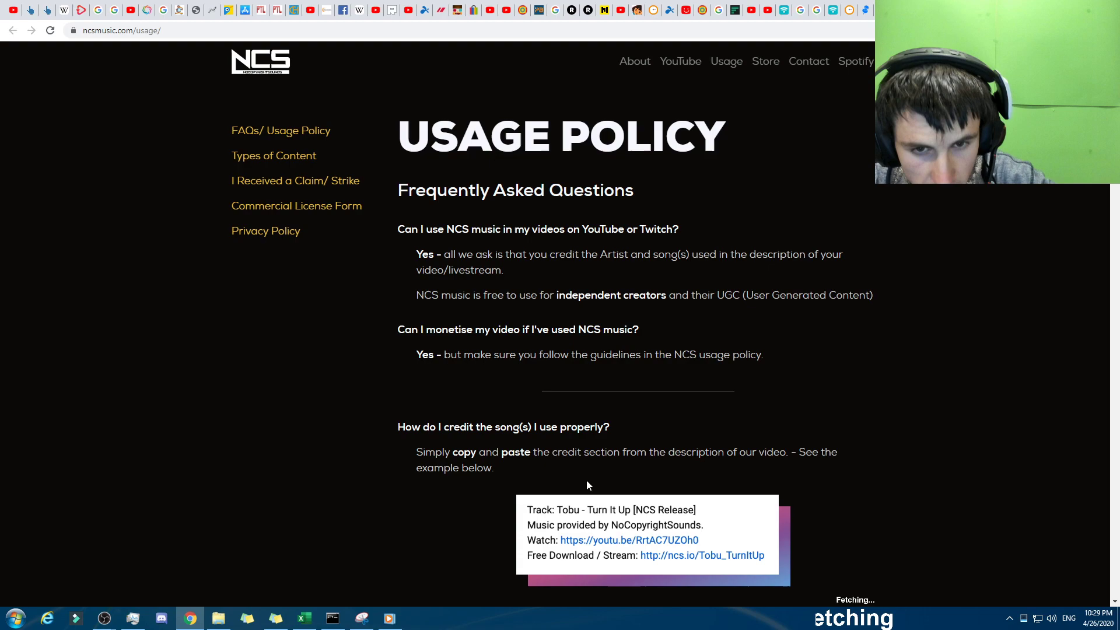
pyautogui.moveTo(416, 360); pyautogui.dragTo(802, 372)
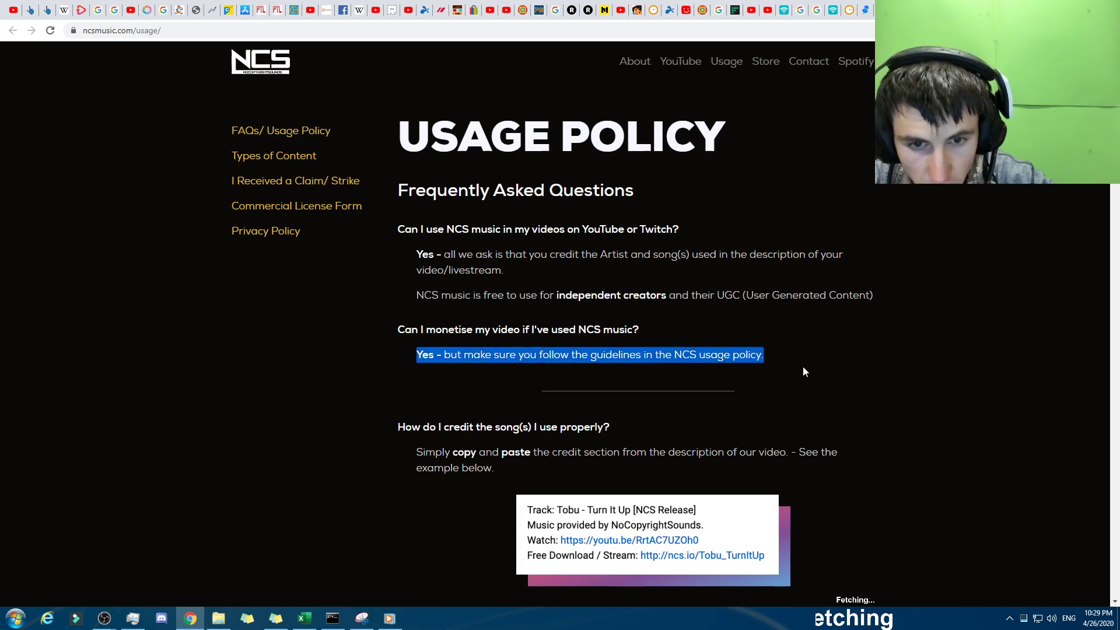
pyautogui.click(803, 372)
pyautogui.moveTo(468, 365); pyautogui.dragTo(759, 356)
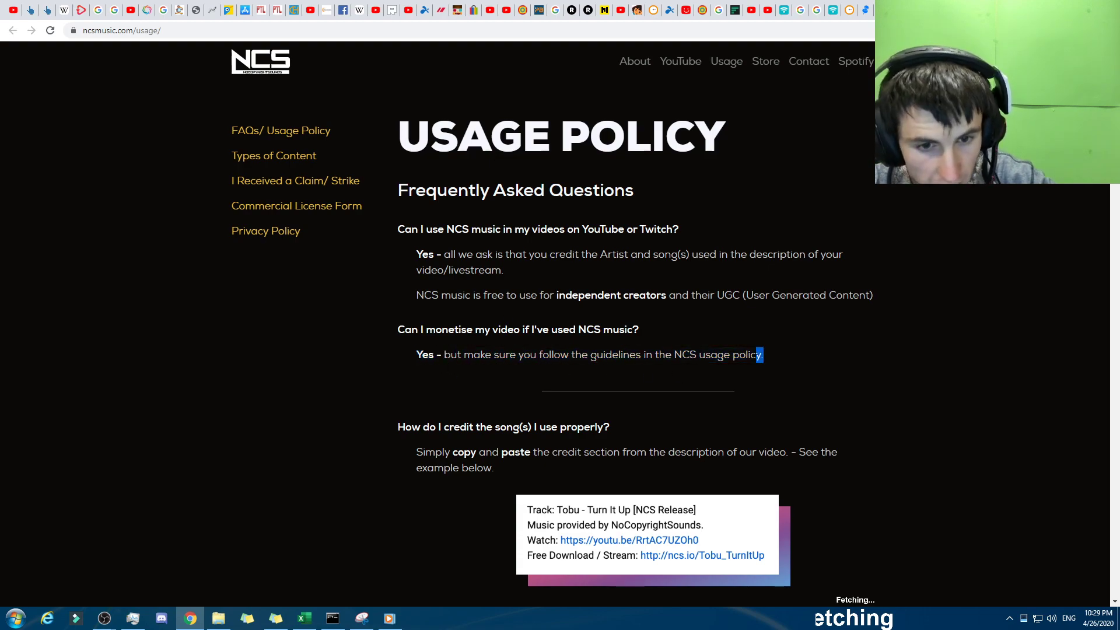
pyautogui.scroll(-1, 758, 356)
pyautogui.scroll(-20, 726, 352)
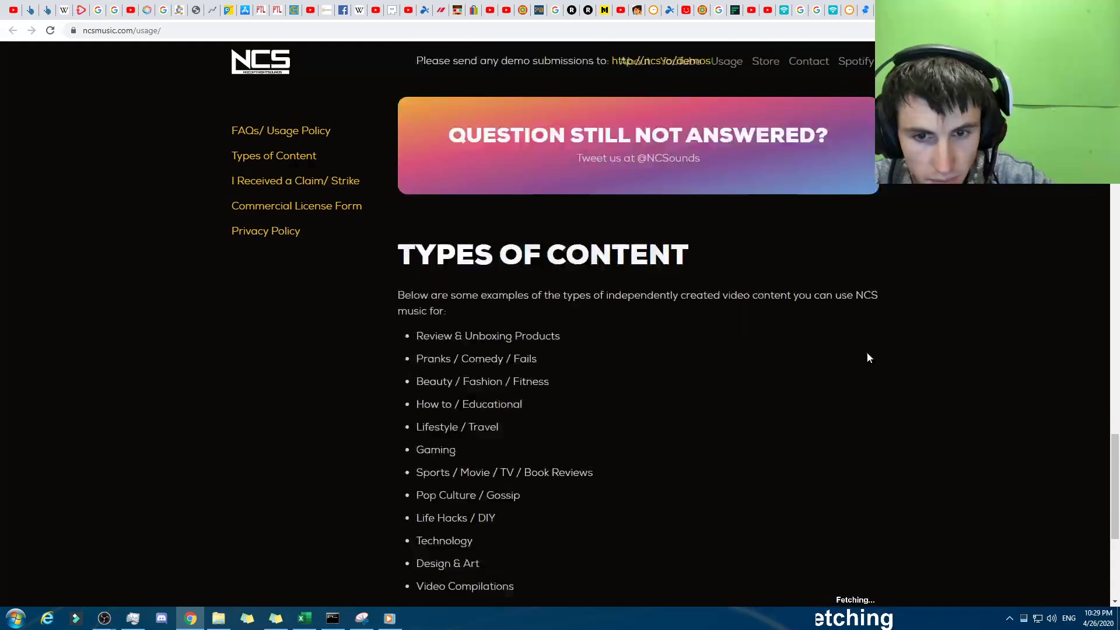
pyautogui.scroll(-2, 885, 364)
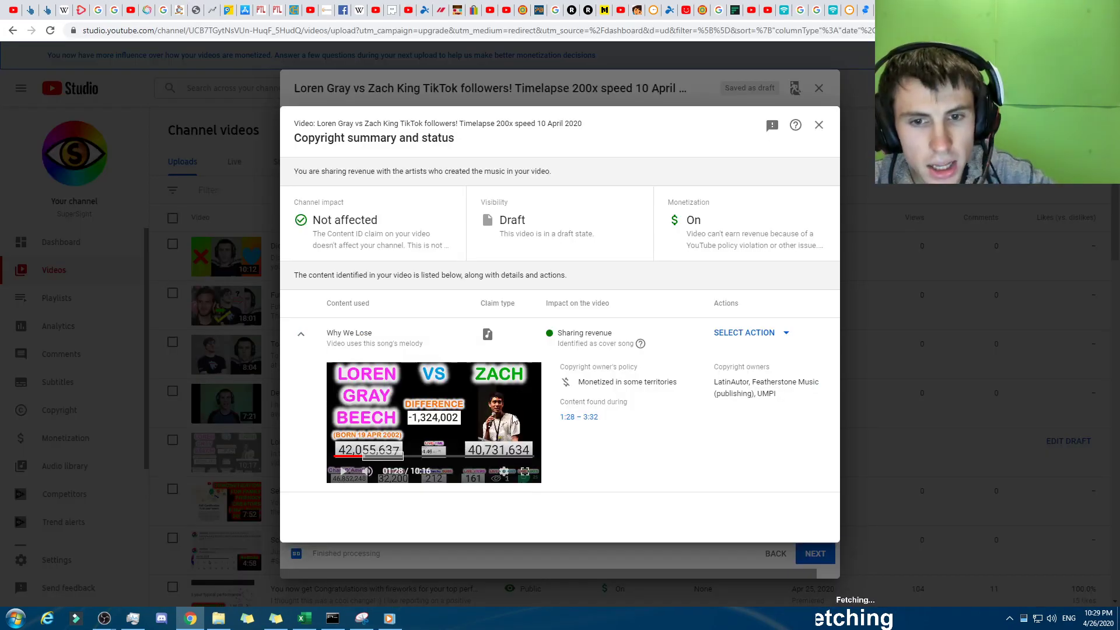
pyautogui.moveTo(611, 344)
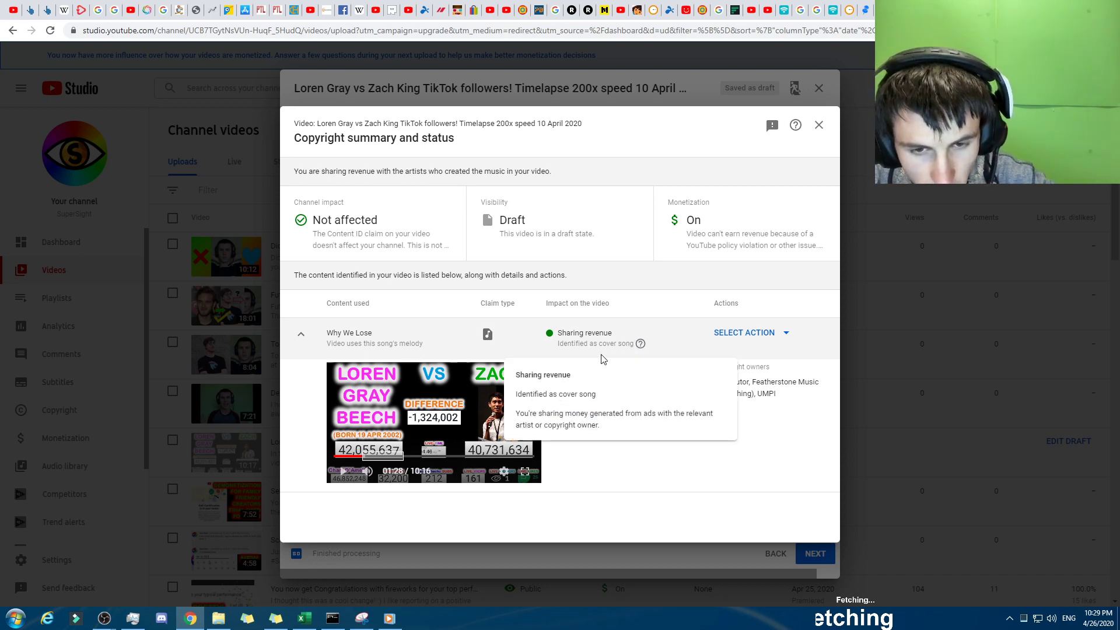
pyautogui.moveTo(596, 395); pyautogui.dragTo(522, 395)
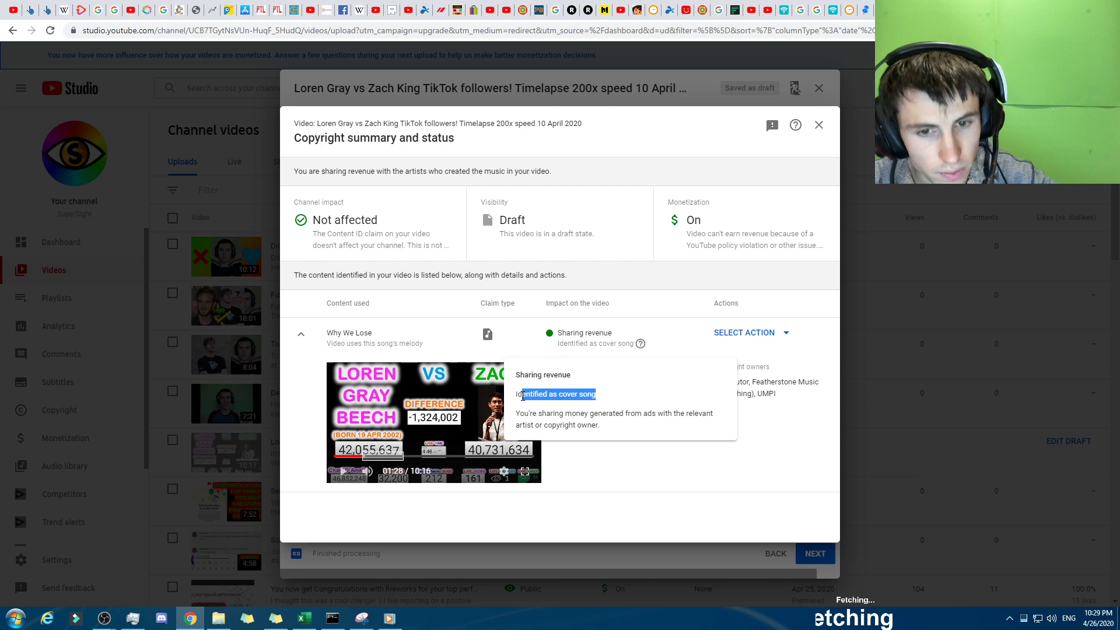
pyautogui.click(522, 396)
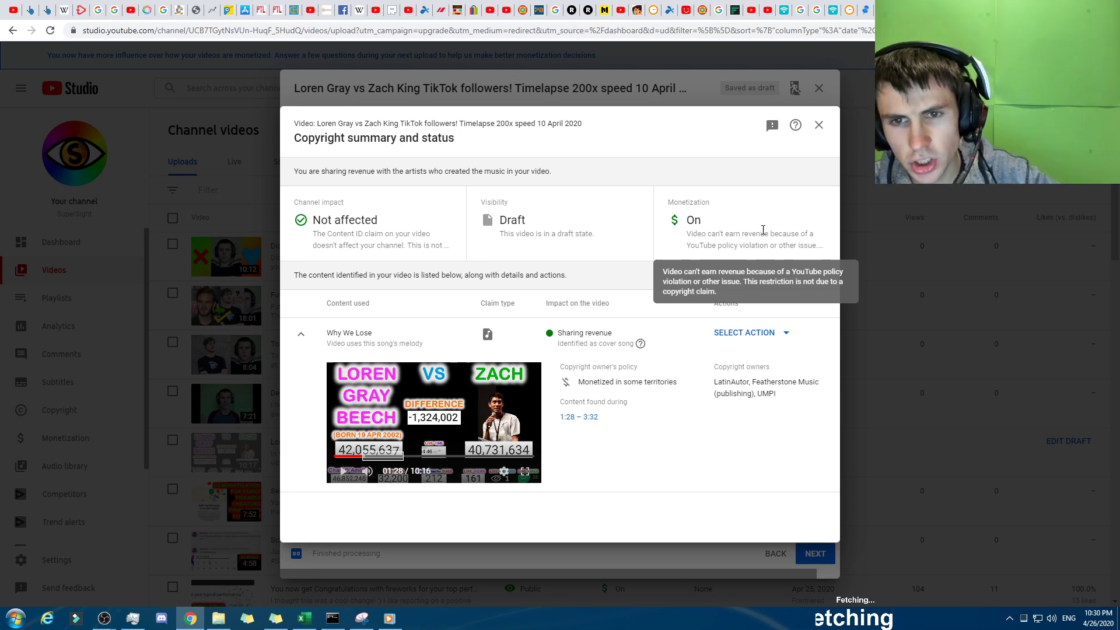
pyautogui.moveTo(697, 236)
pyautogui.mouseDown()
pyautogui.moveTo(691, 223)
pyautogui.moveTo(713, 237)
pyautogui.mouseUp()
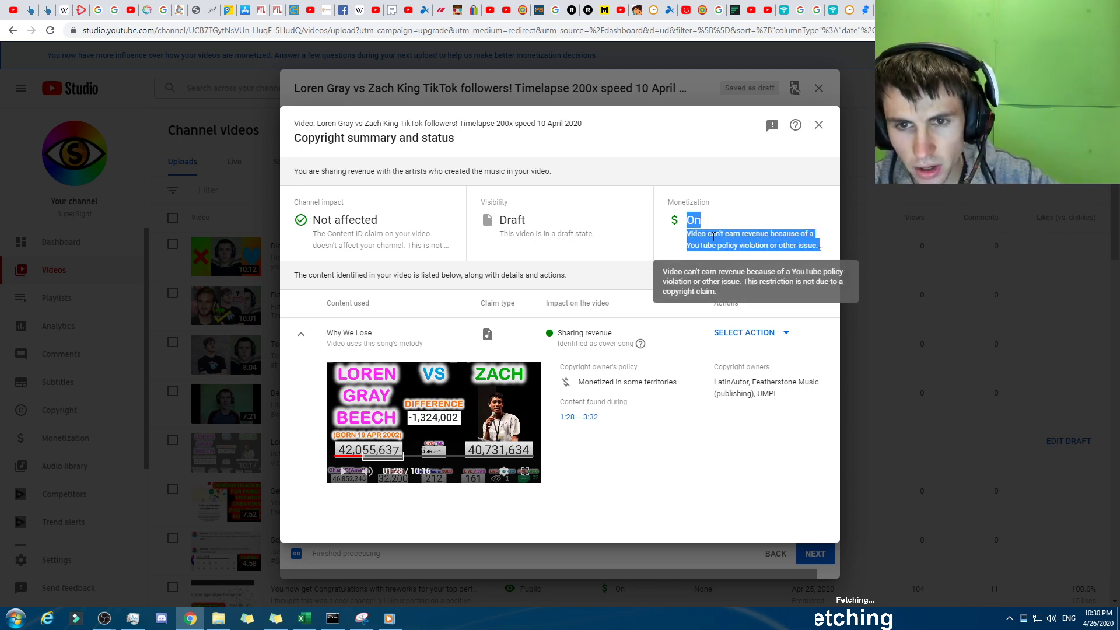
pyautogui.click(711, 242)
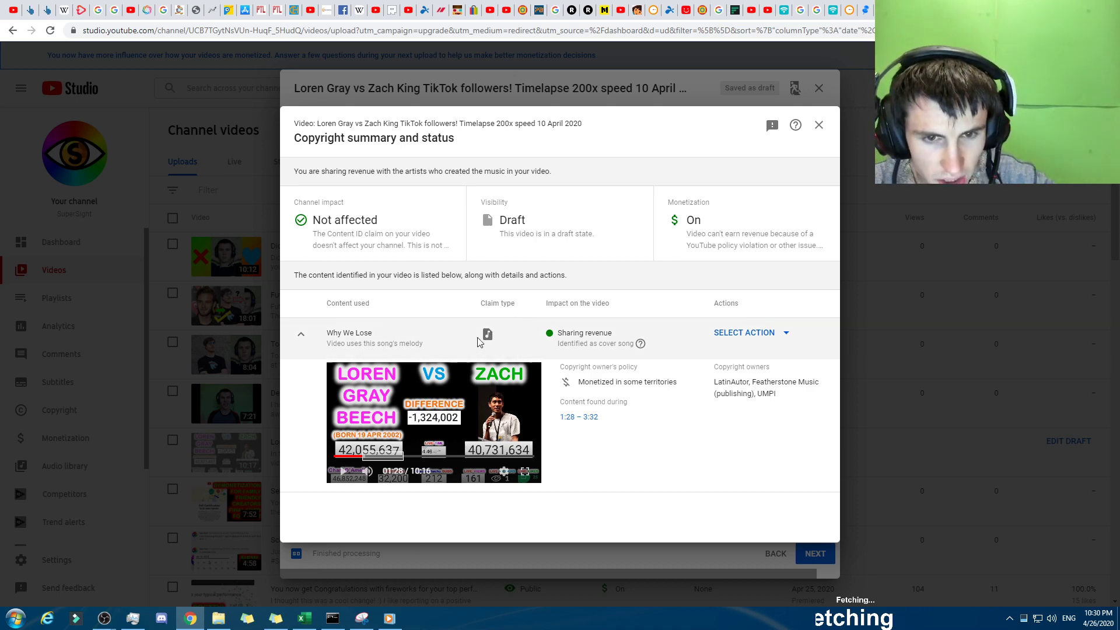
pyautogui.moveTo(372, 344)
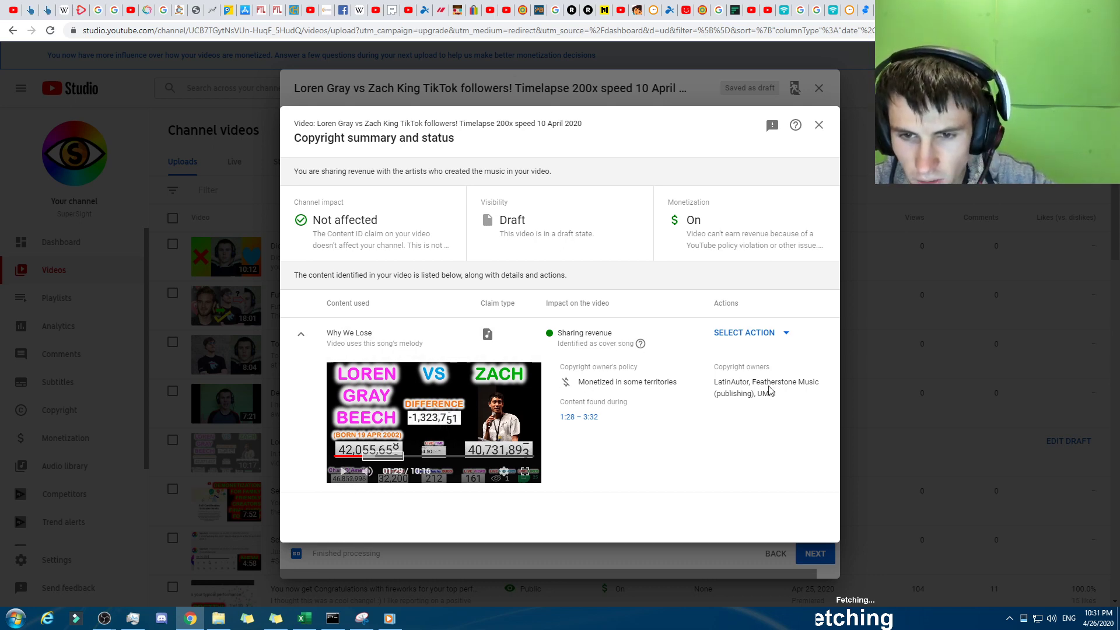
pyautogui.click(769, 340)
pyautogui.click(638, 430)
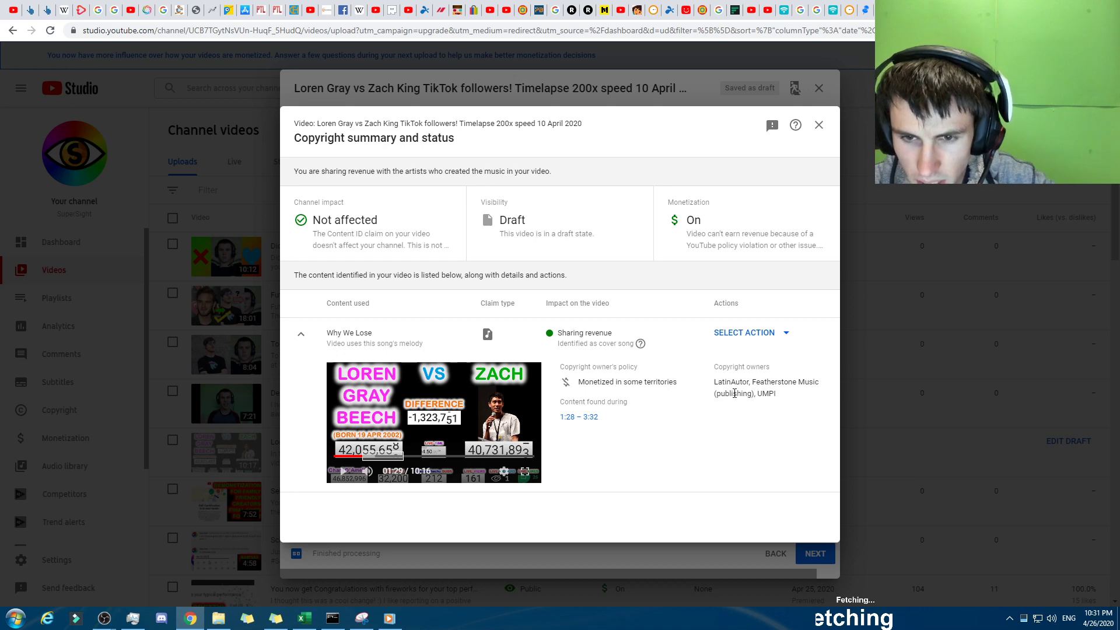
# Close the copyright summary and answer Ad suitability with 'None of the above'.
pyautogui.click(819, 125)
pyautogui.click(822, 555)
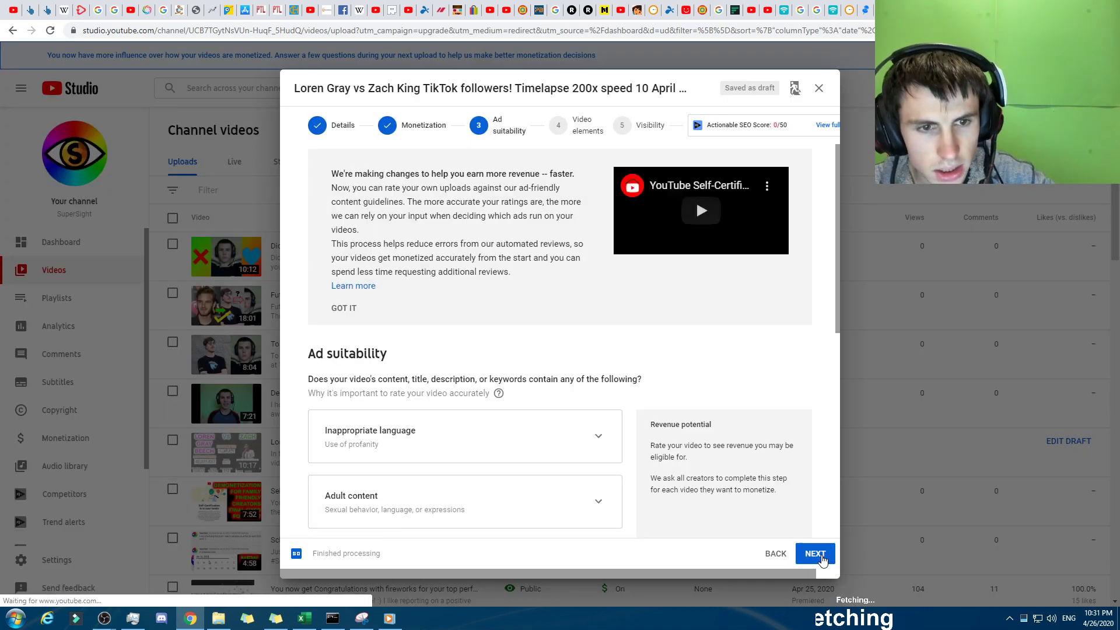
pyautogui.scroll(-7, 618, 368)
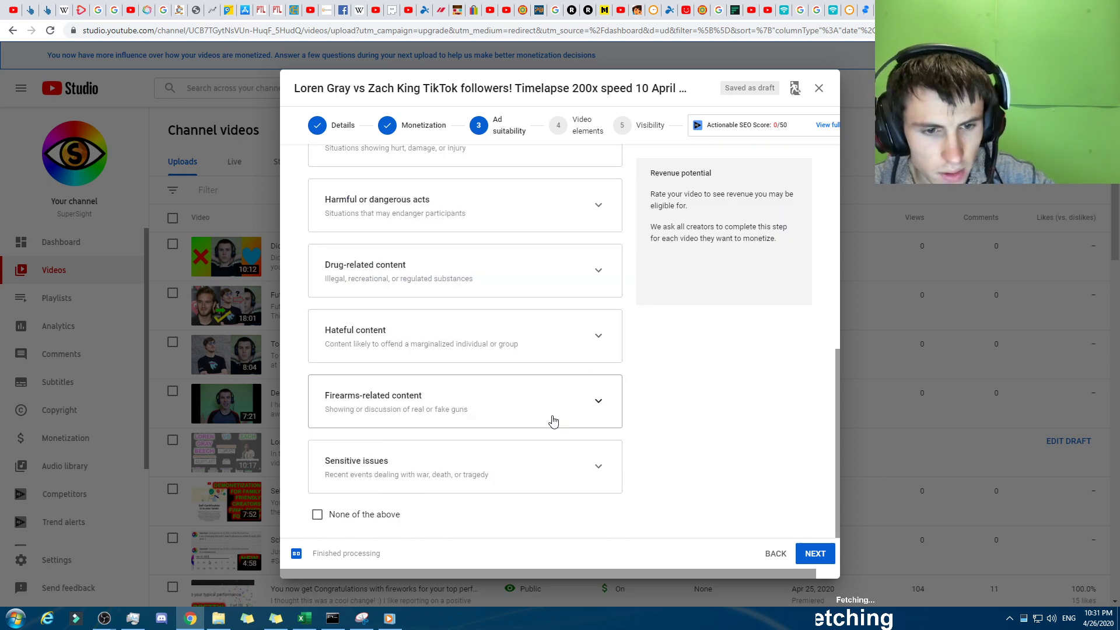
pyautogui.scroll(3, 545, 418)
pyautogui.scroll(-3, 545, 418)
pyautogui.click(326, 514)
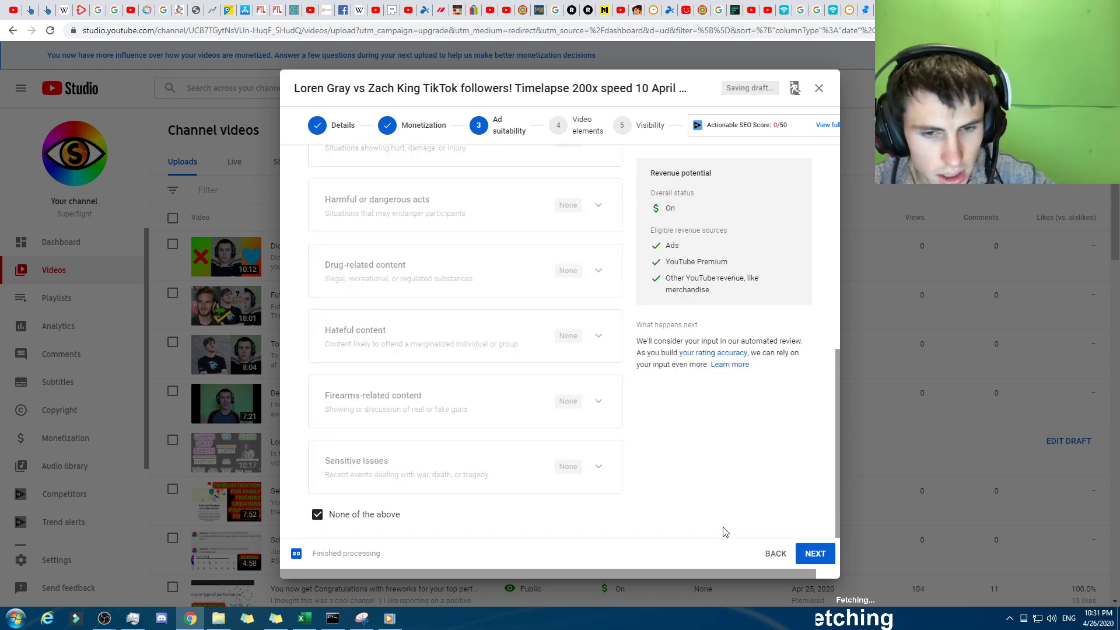
# Advance to the Visibility step and save the video as Private.
pyautogui.click(821, 554)
pyautogui.click(821, 554)
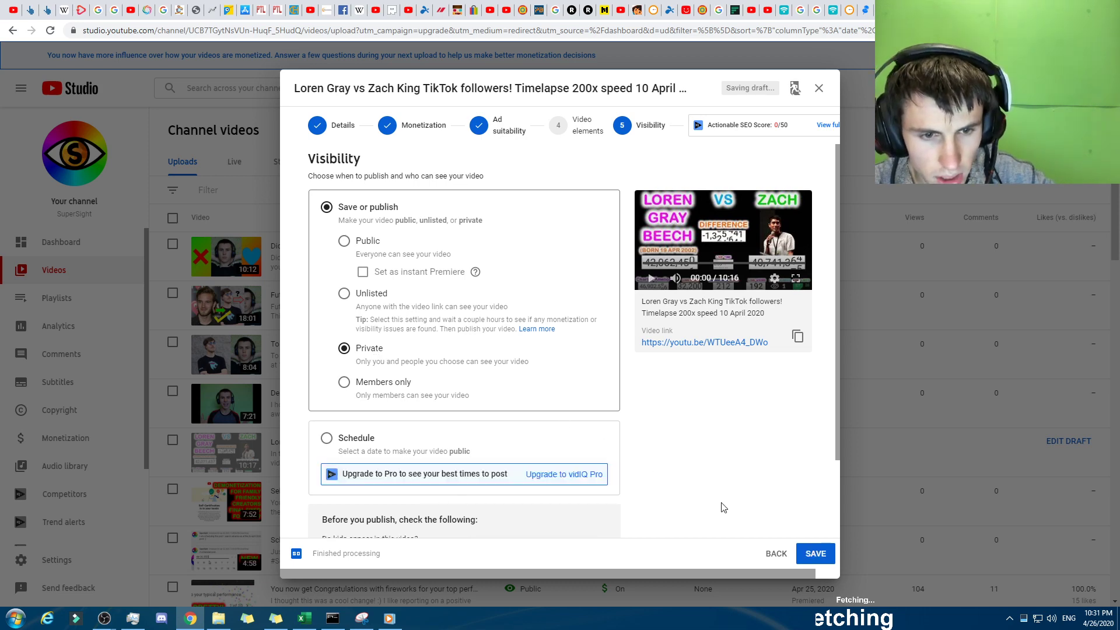
pyautogui.scroll(-2, 724, 507)
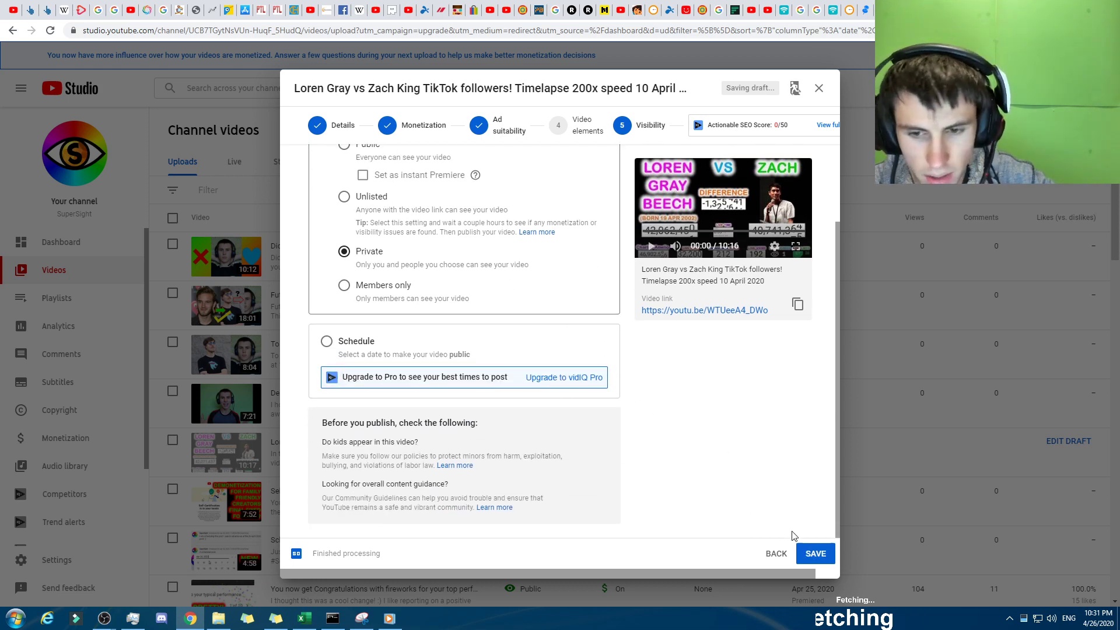
pyautogui.click(812, 553)
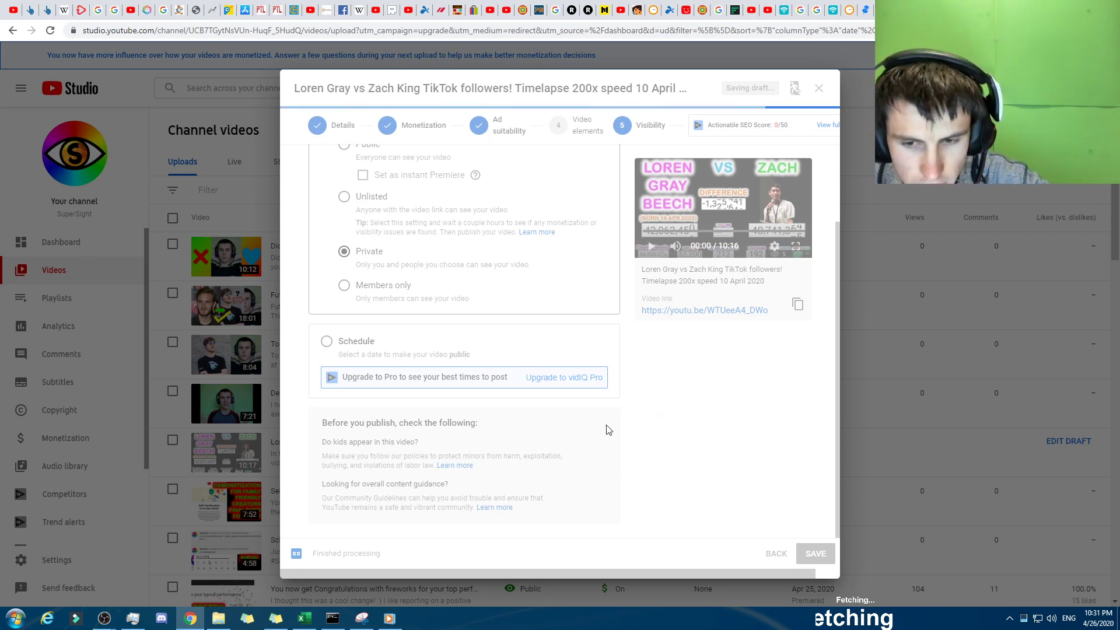
# Check the timelapse's monetization in the list, then confirm it is On in its edit page.
pyautogui.scroll(-4, 604, 440)
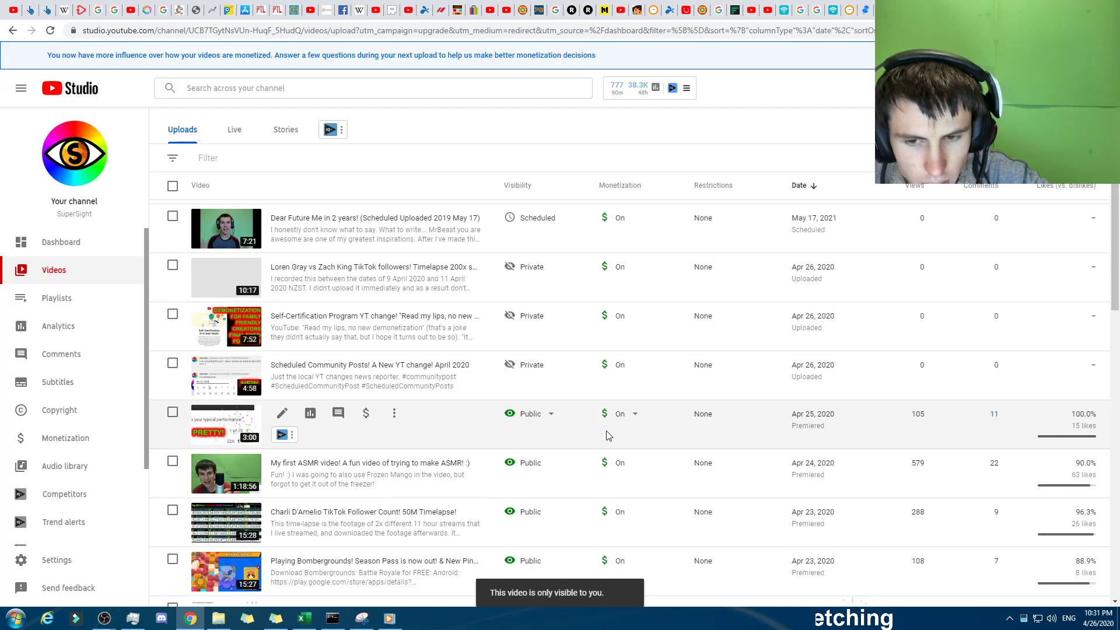
pyautogui.scroll(2, 577, 455)
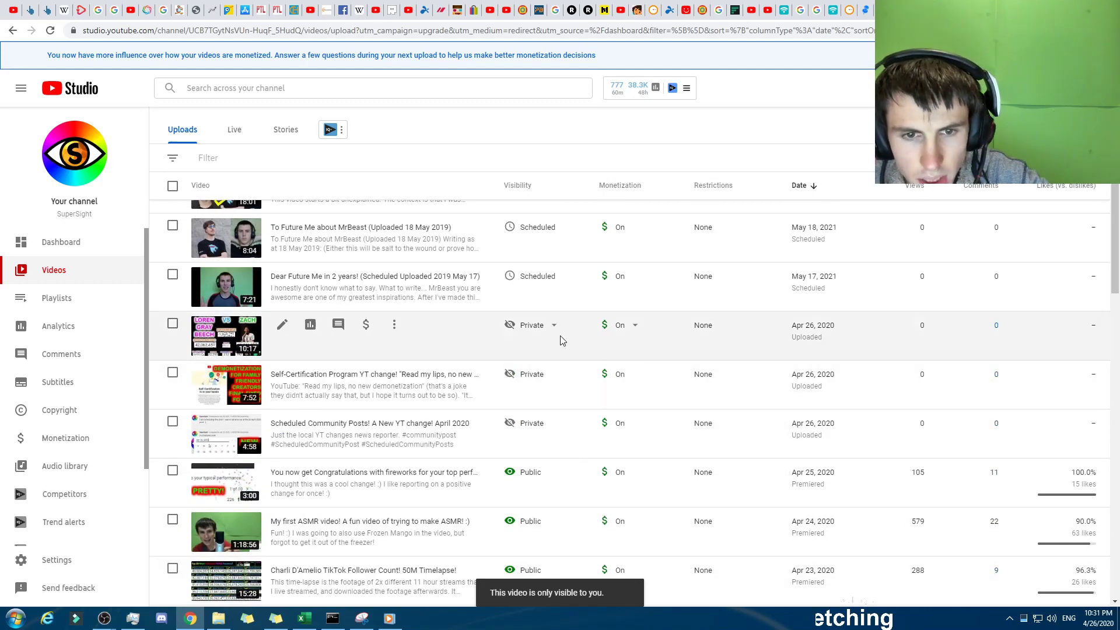
pyautogui.click(621, 329)
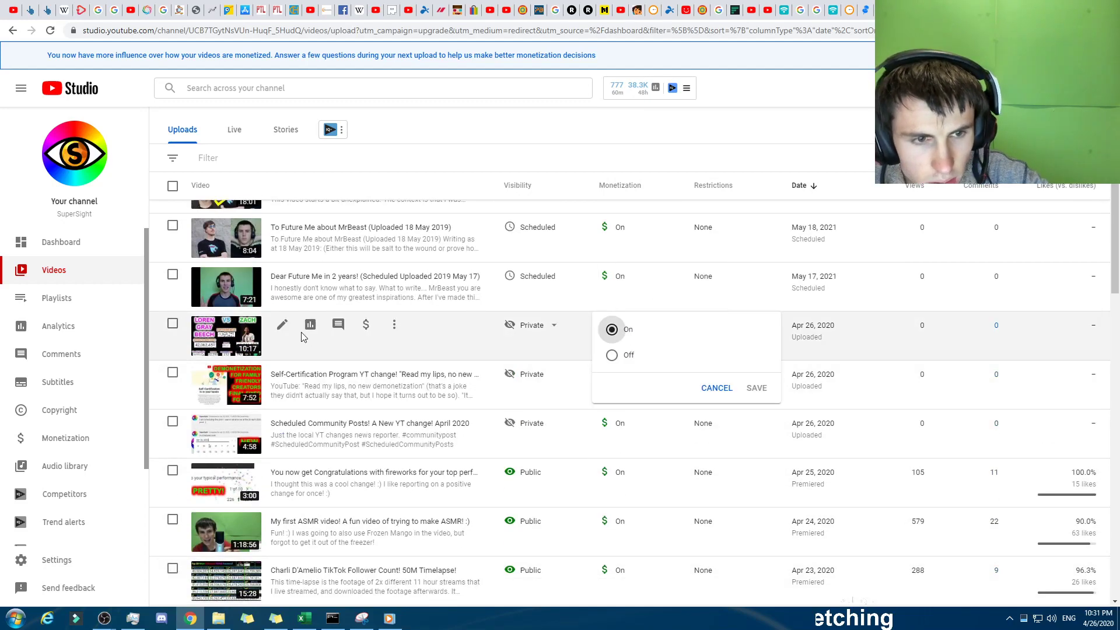
pyautogui.click(221, 343)
pyautogui.click(220, 343)
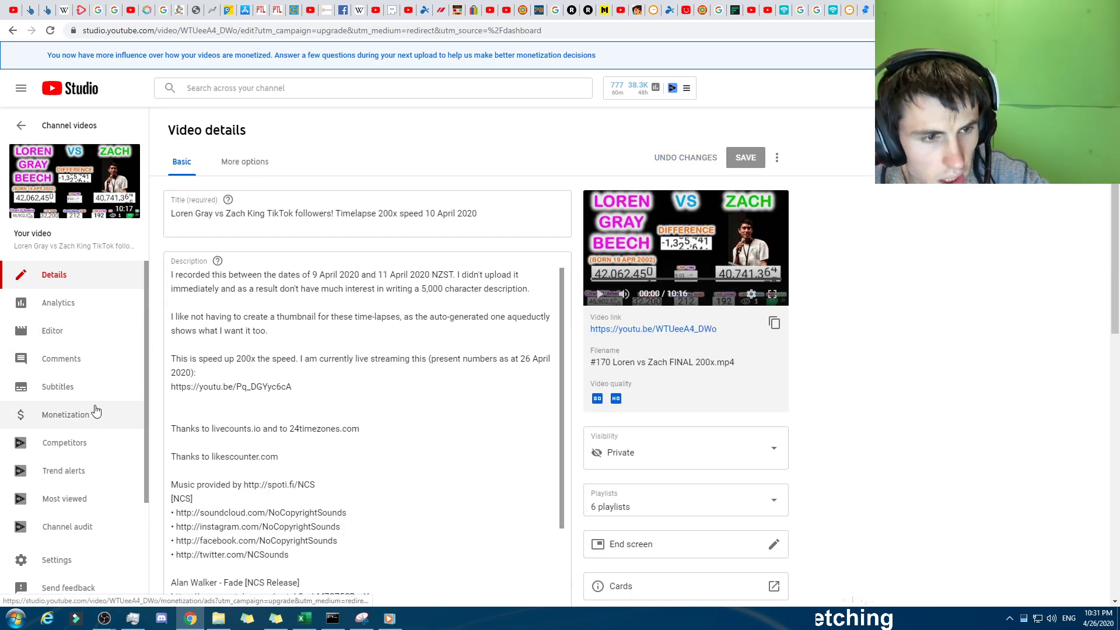
pyautogui.click(101, 414)
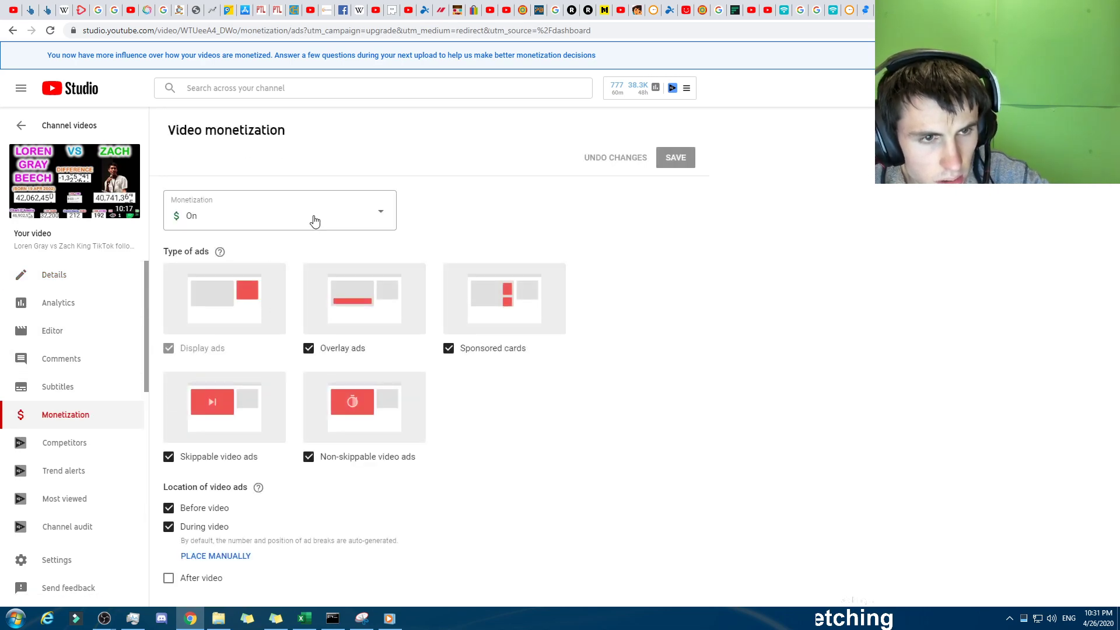
pyautogui.click(313, 220)
pyautogui.click(456, 225)
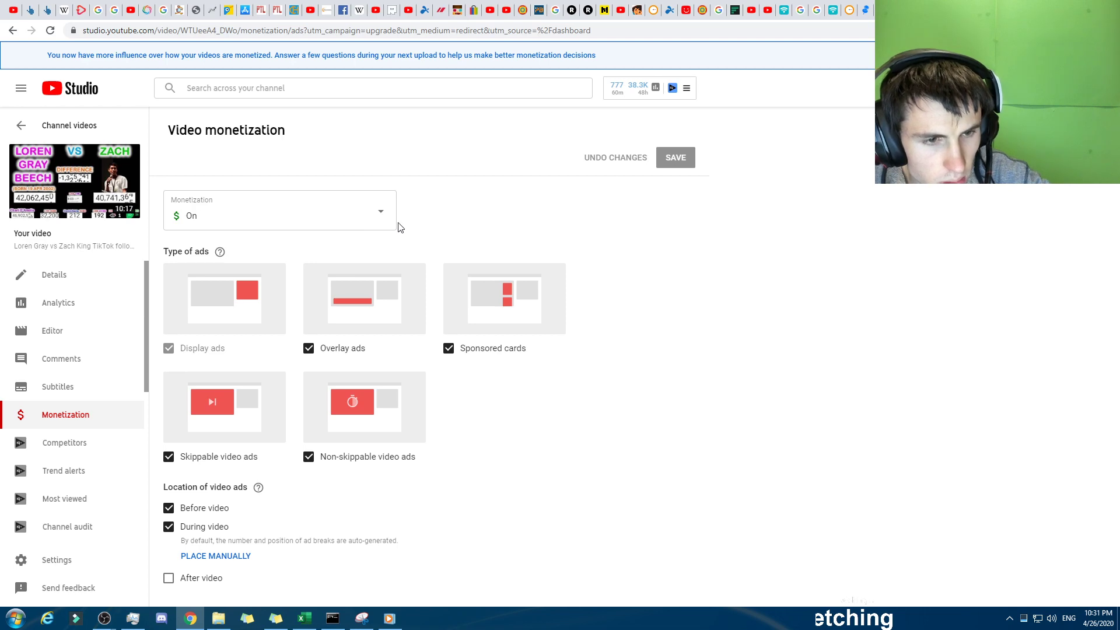
# Review the video's basic details and its additional options.
pyautogui.click(110, 282)
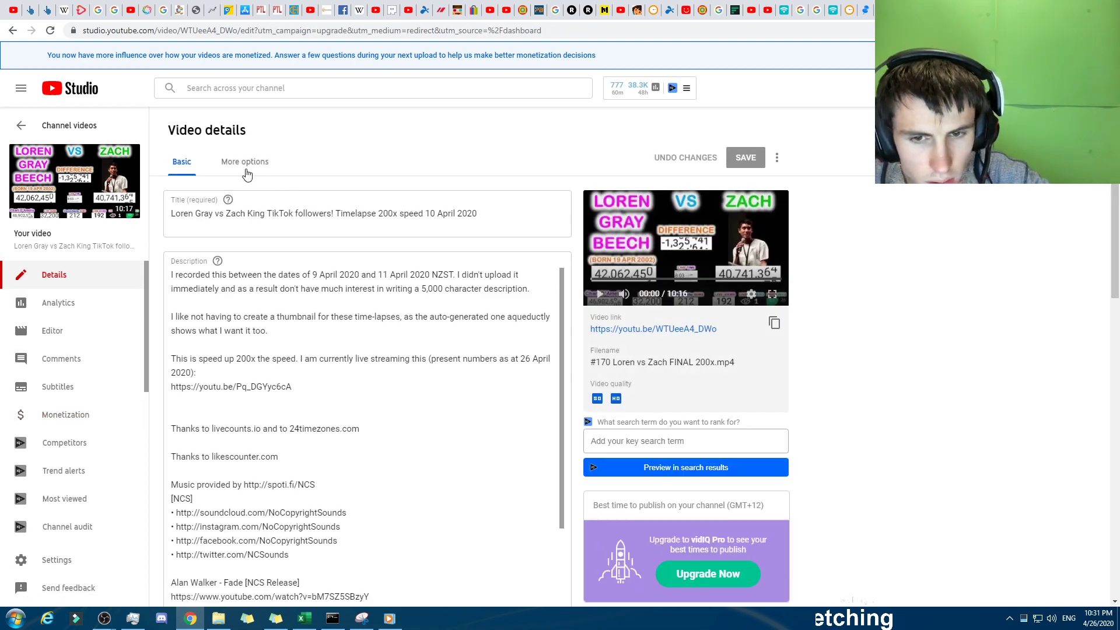
pyautogui.scroll(-5, 247, 174)
pyautogui.scroll(5, 246, 151)
pyautogui.click(246, 140)
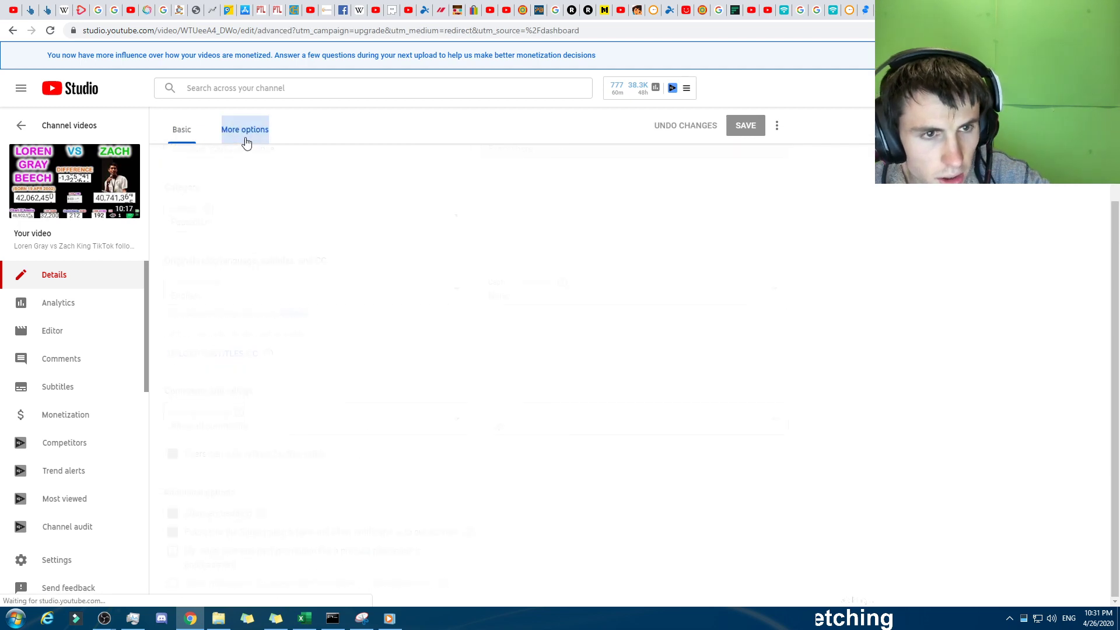
pyautogui.click(174, 165)
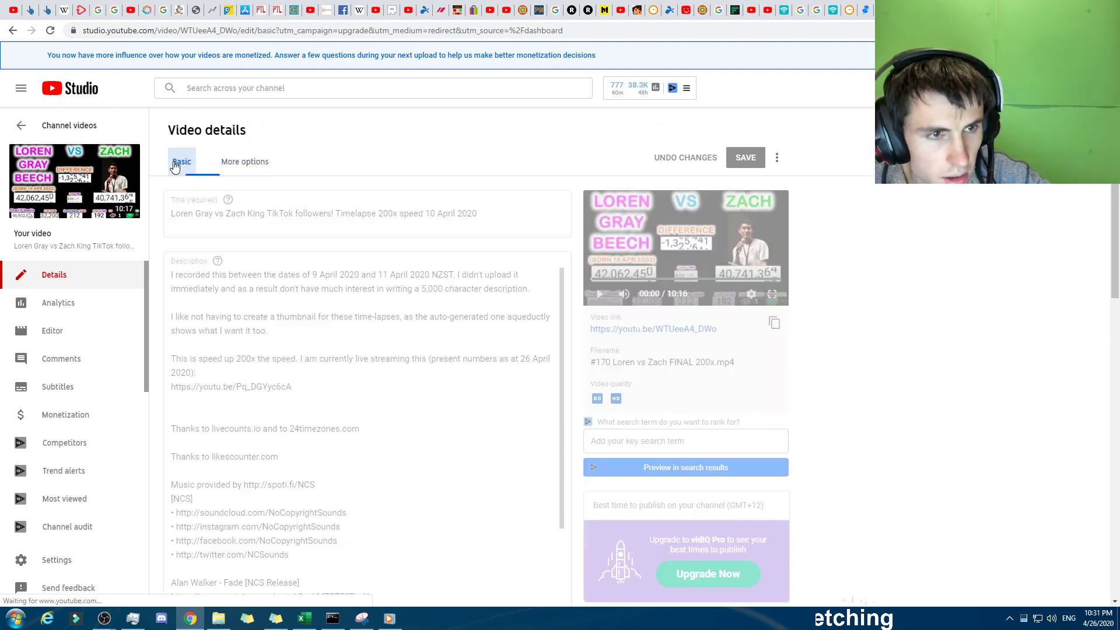
pyautogui.scroll(-2, 114, 339)
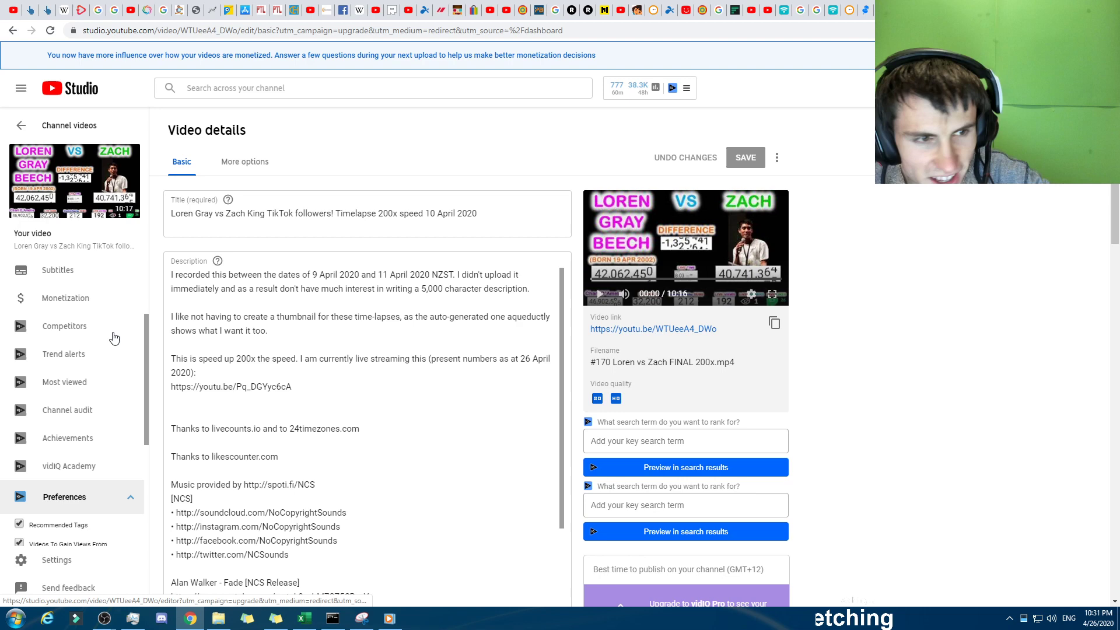
pyautogui.scroll(2, 115, 338)
# Recheck that monetization stays On, then return to the Channel videos list.
pyautogui.click(117, 413)
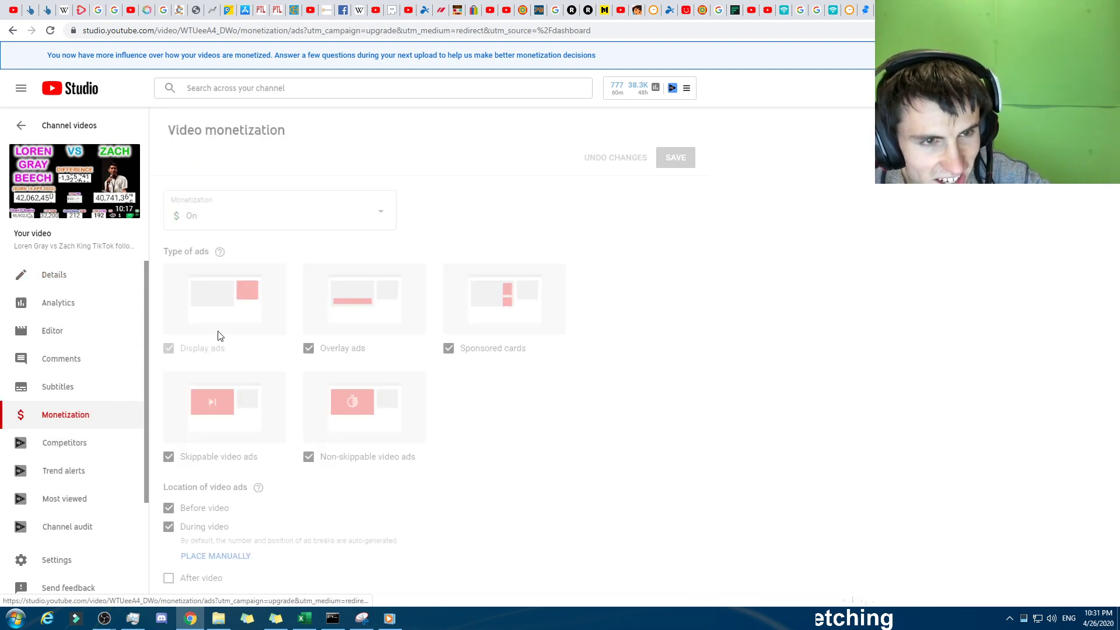
pyautogui.click(240, 217)
pyautogui.click(432, 238)
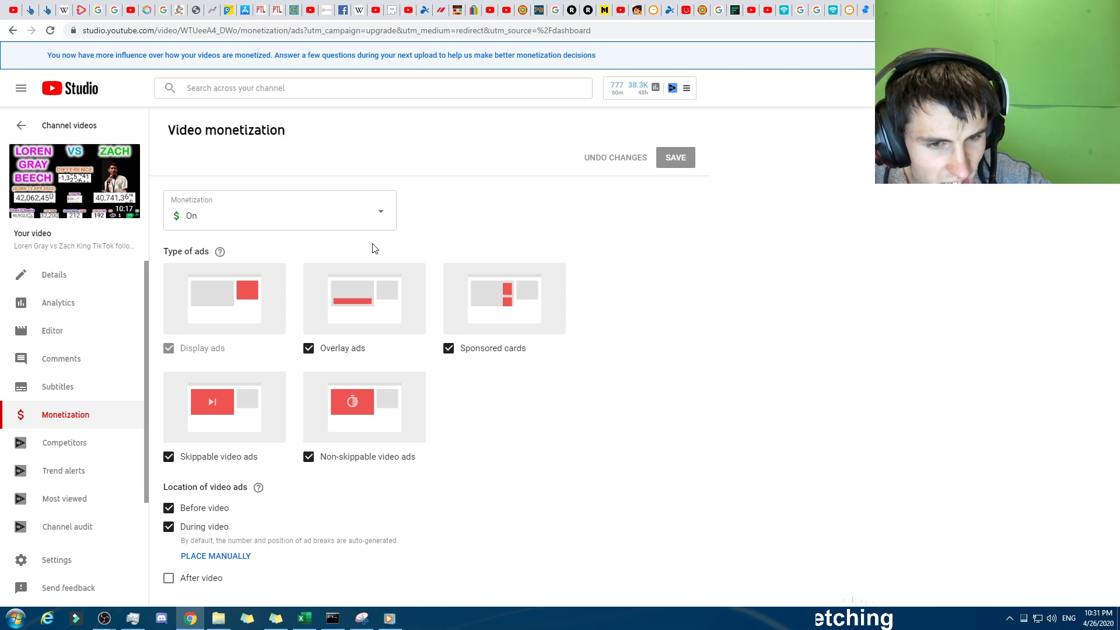
pyautogui.click(16, 138)
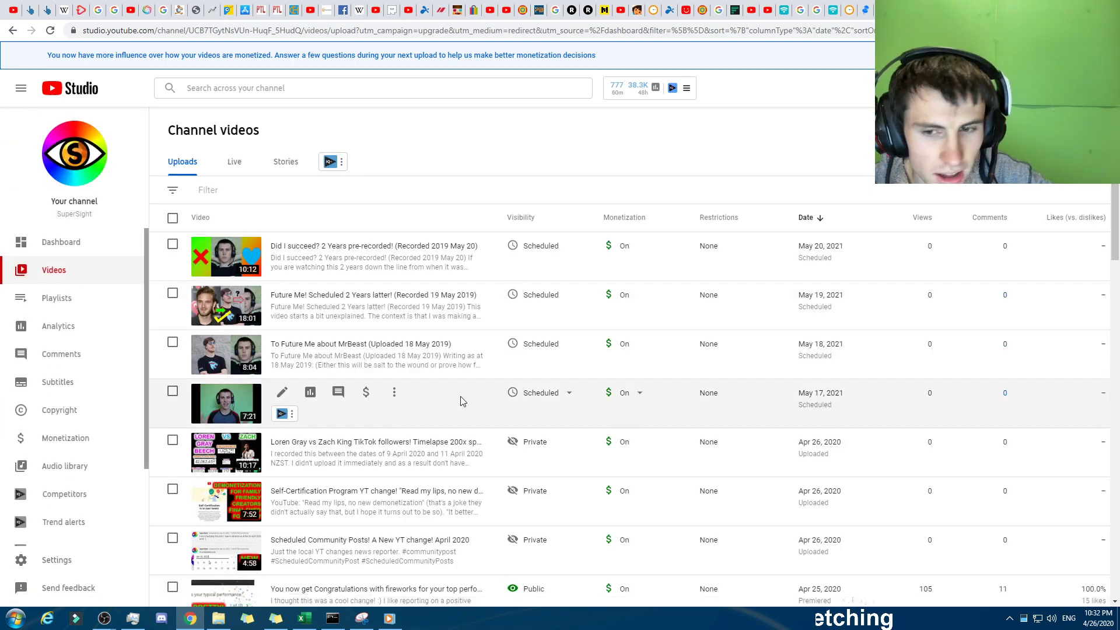
pyautogui.scroll(-2, 524, 501)
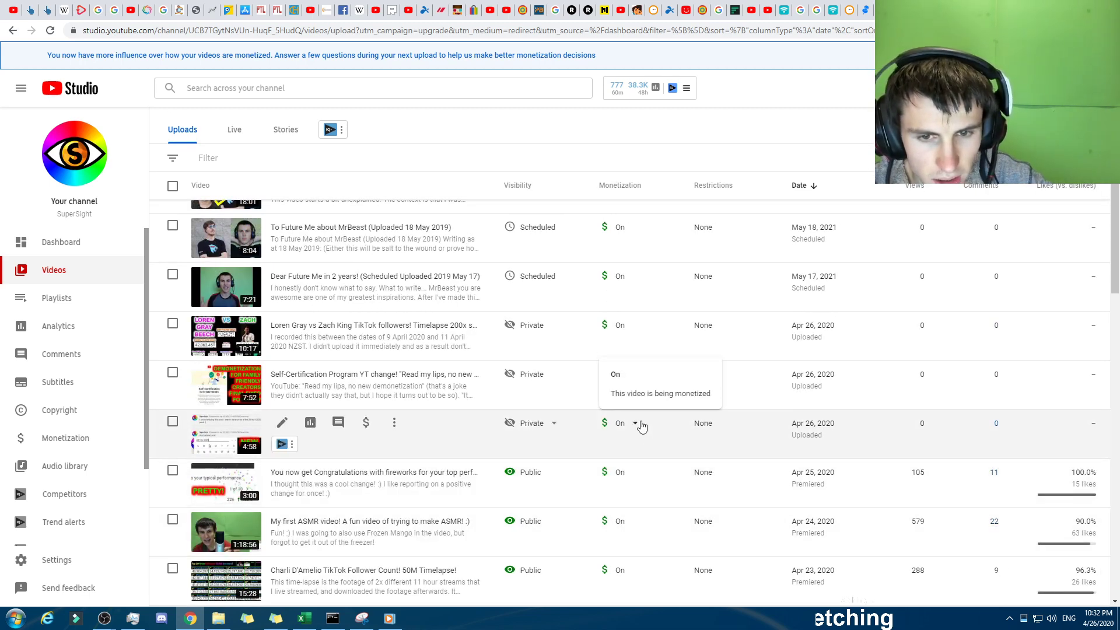
pyautogui.click(633, 326)
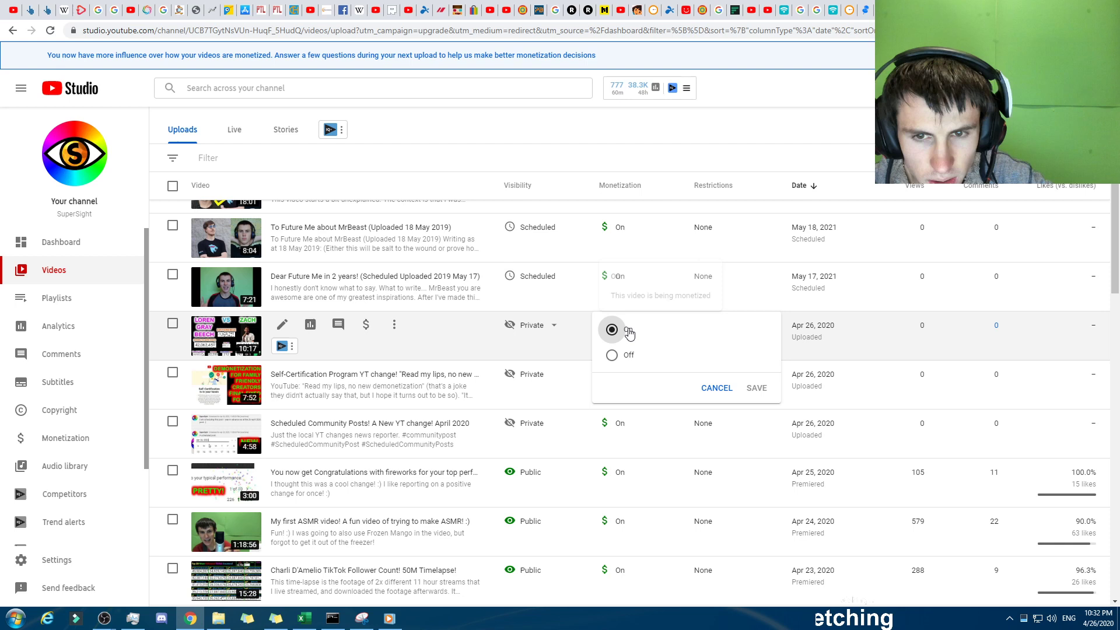
pyautogui.click(717, 391)
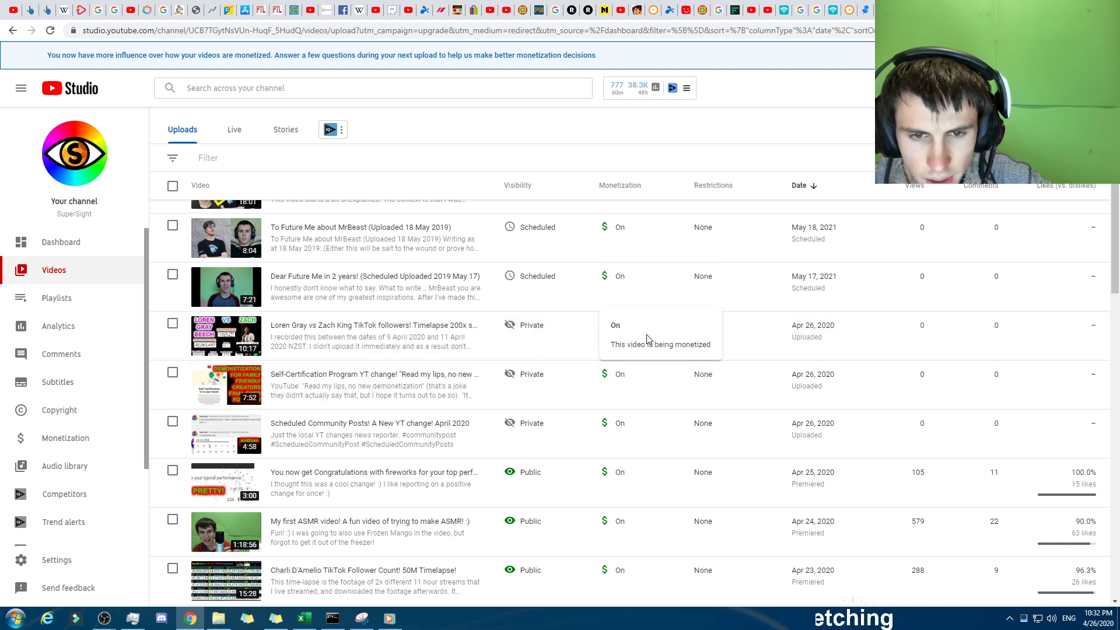
pyautogui.moveTo(113, 618)
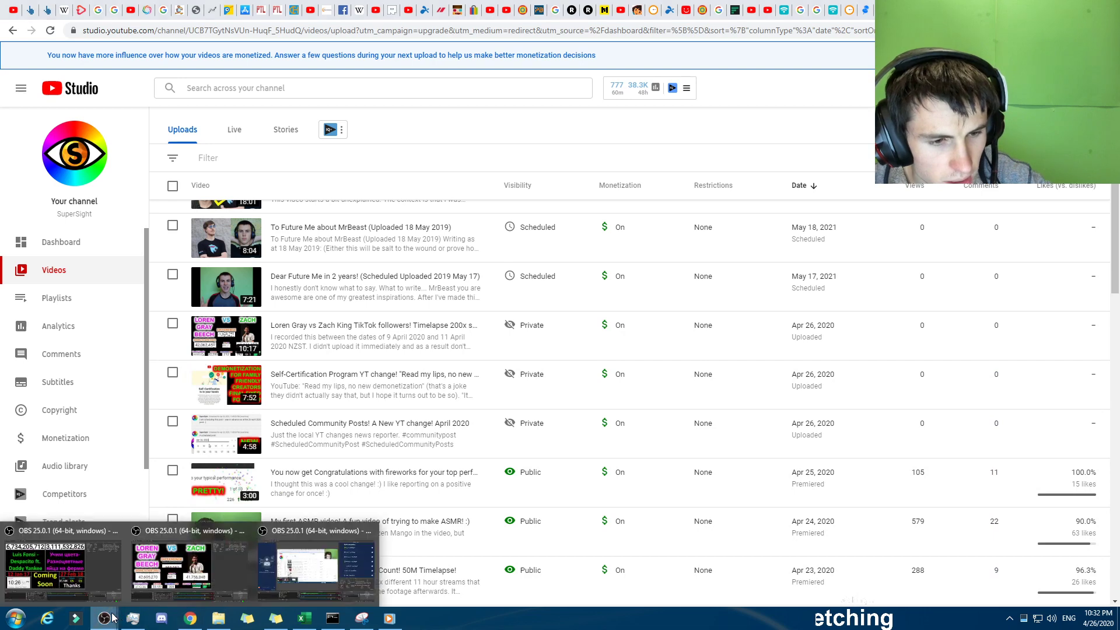
# Check that the OBS recording is still running, then return to the claim email in the browser.
pyautogui.click(328, 533)
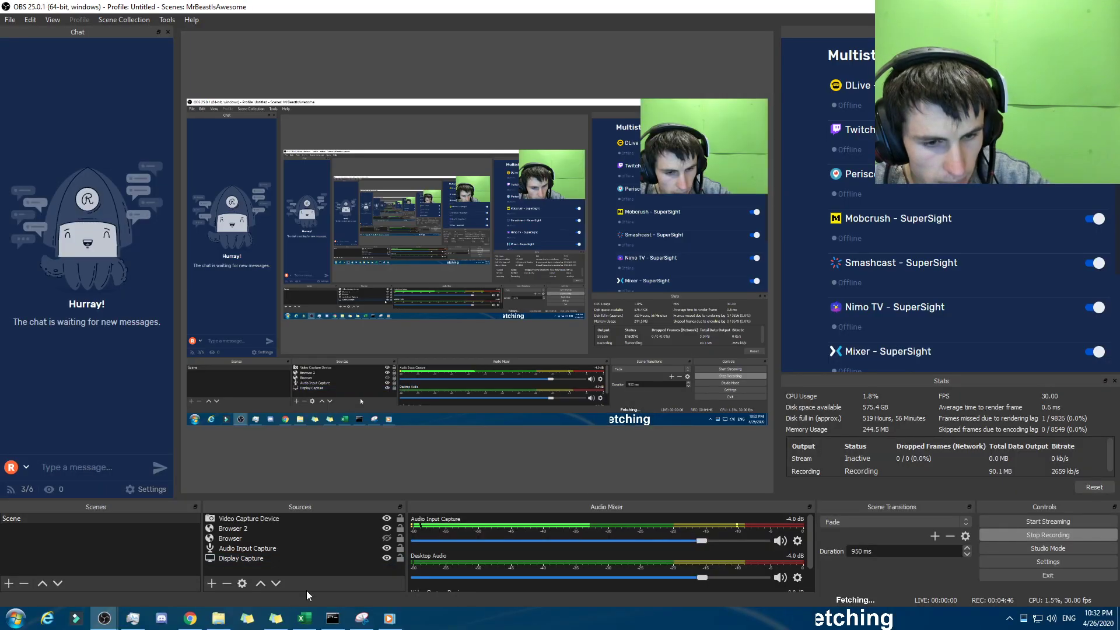
pyautogui.click(191, 619)
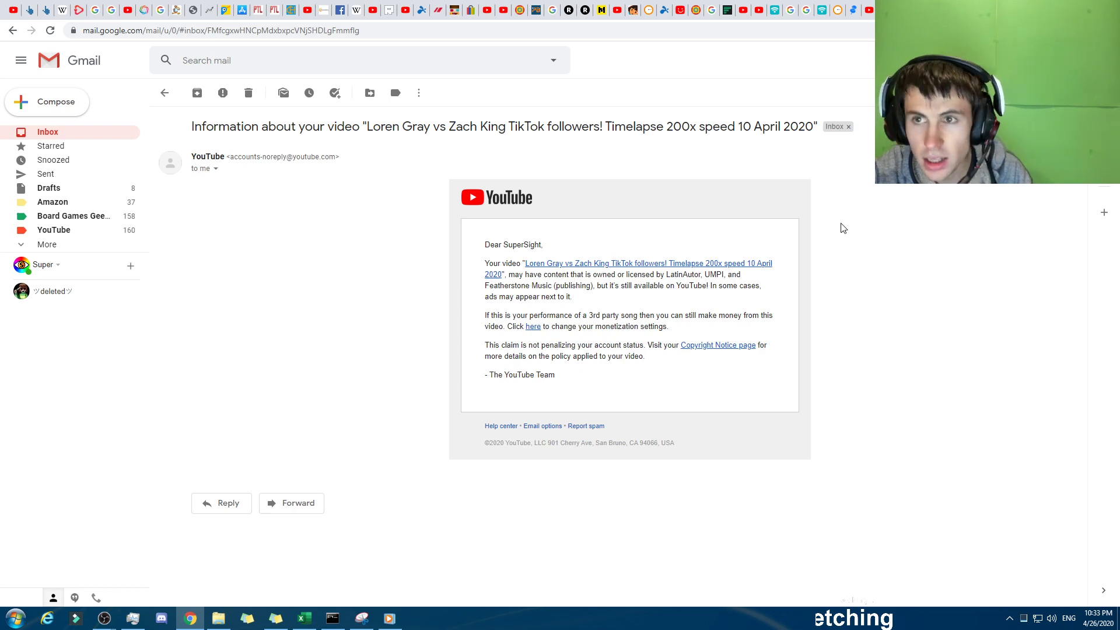
# Leave the Gmail claim email and switch to the YouTube watch page tab with Ctrl+Tab.
pyautogui.hotkey('ctrl', 'Tab')
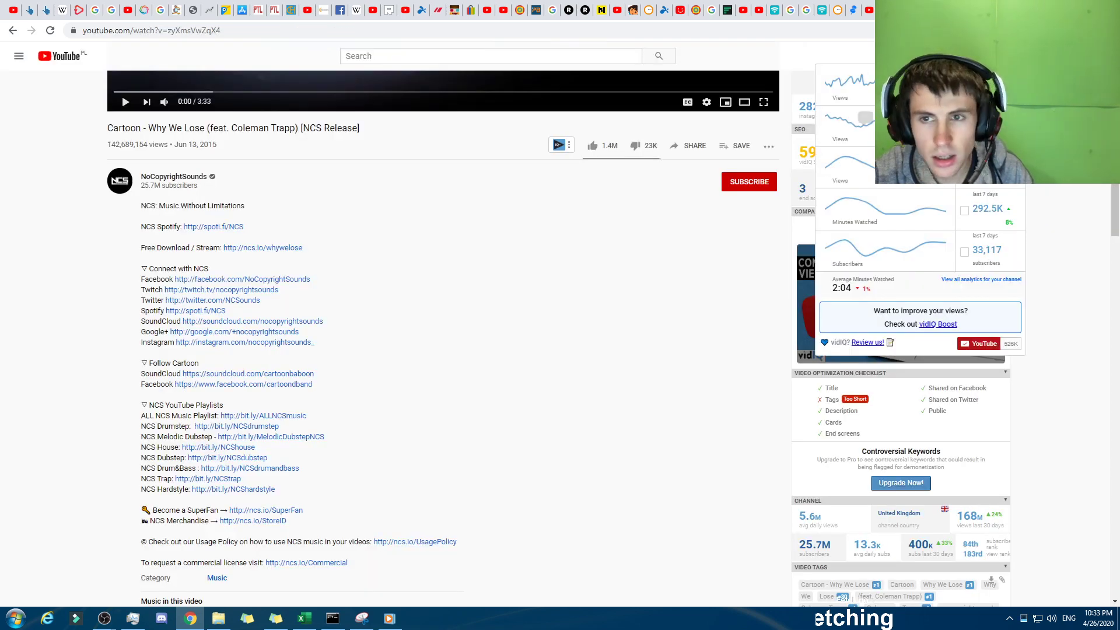
# Switch to the YouTube Studio tab and reload the videos list.
pyautogui.hotkey('ctrl', 'Tab')
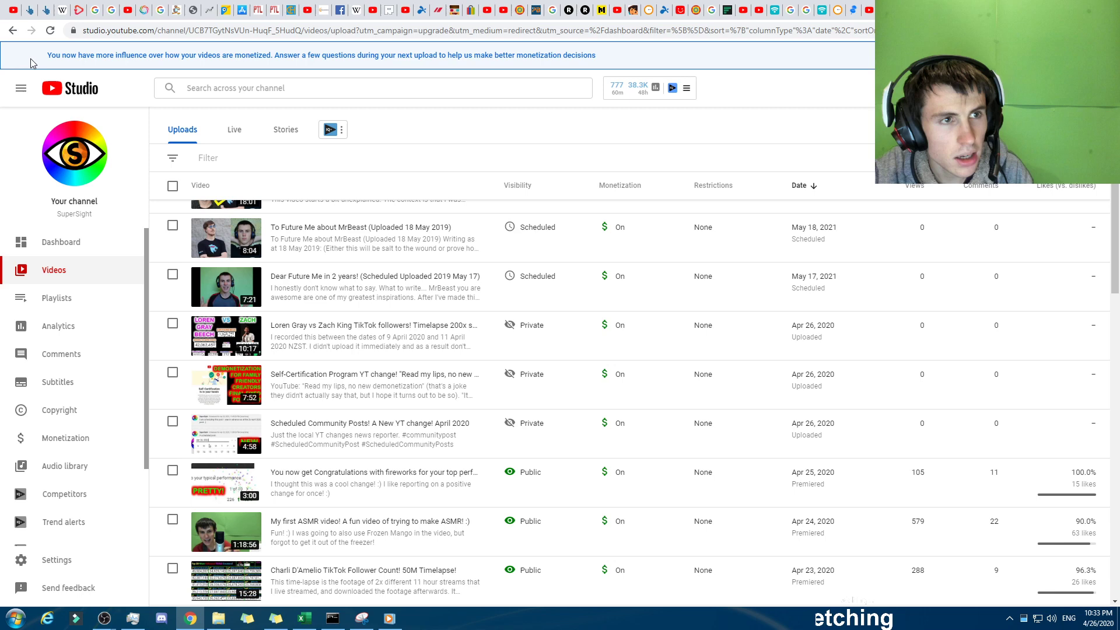
pyautogui.click(50, 30)
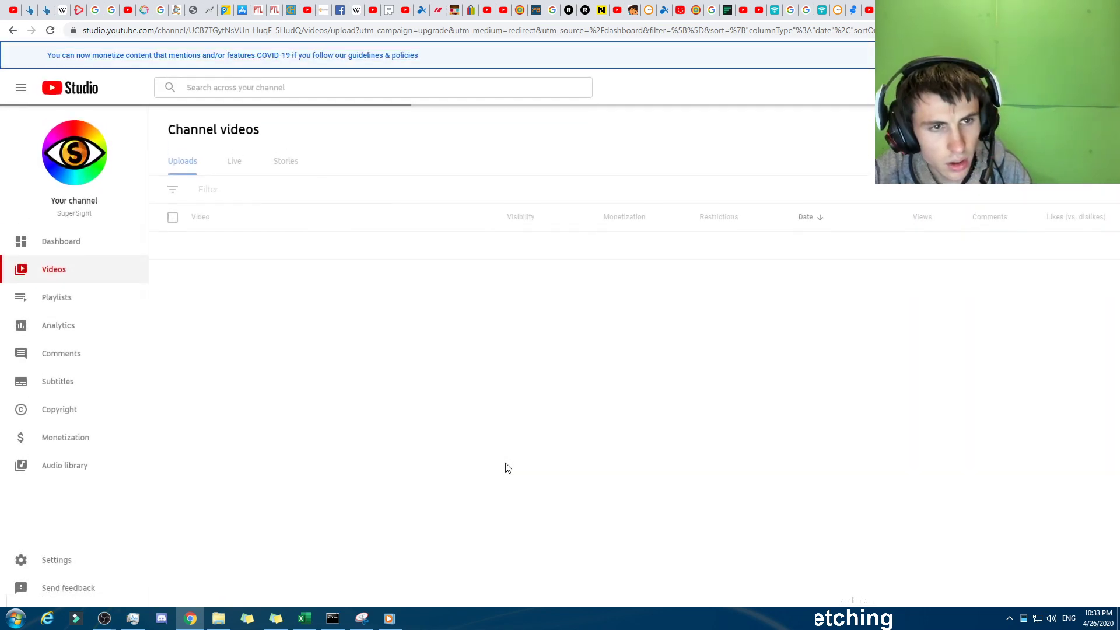
pyautogui.scroll(-1, 500, 487)
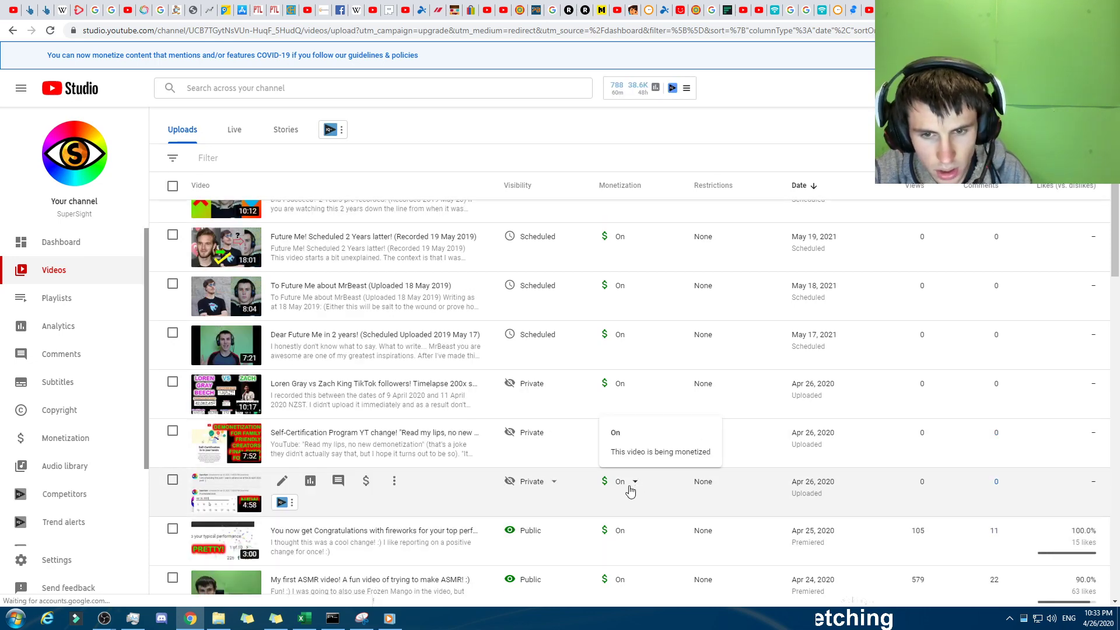
pyautogui.scroll(-2, 630, 492)
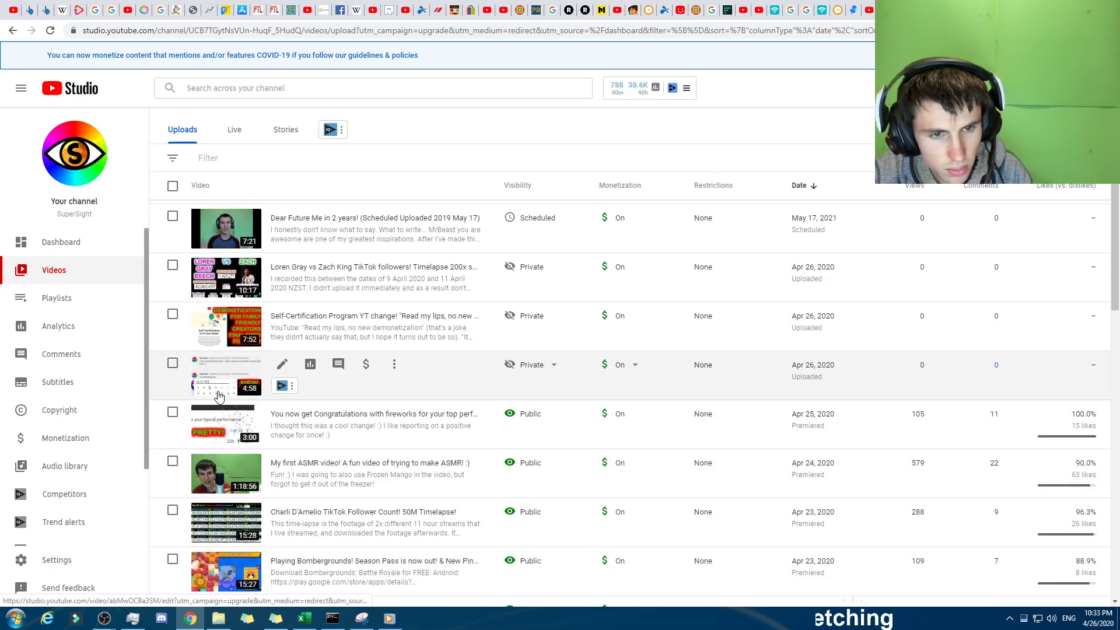
# Open the Loren Gray vs Zach King timelapse's details and its category, language and comment settings.
pyautogui.click(212, 299)
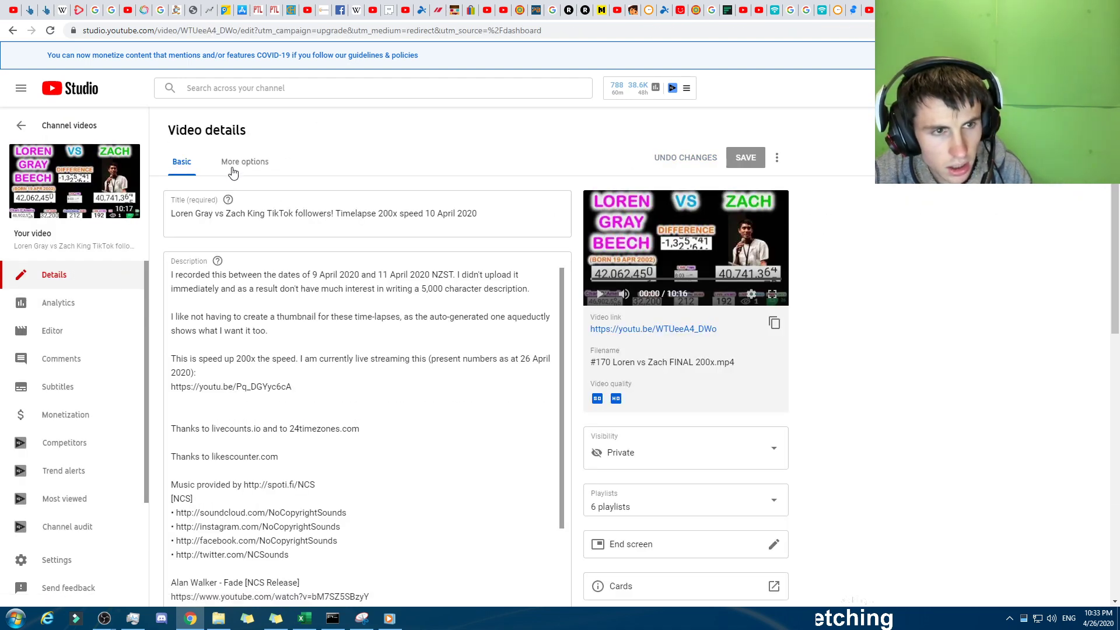
pyautogui.click(234, 172)
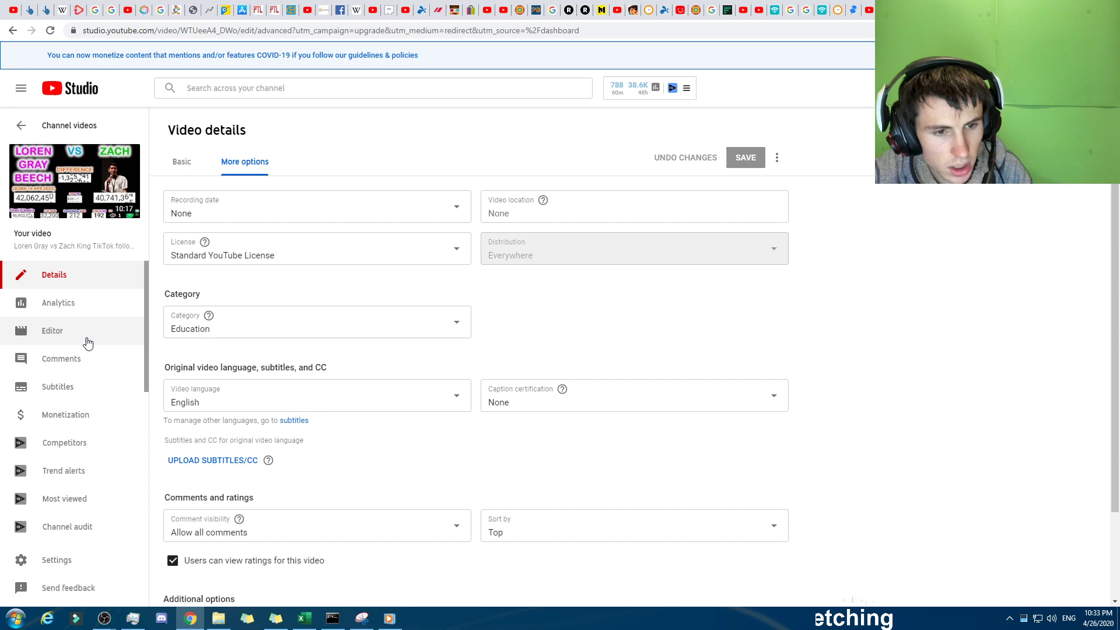
pyautogui.moveTo(104, 618)
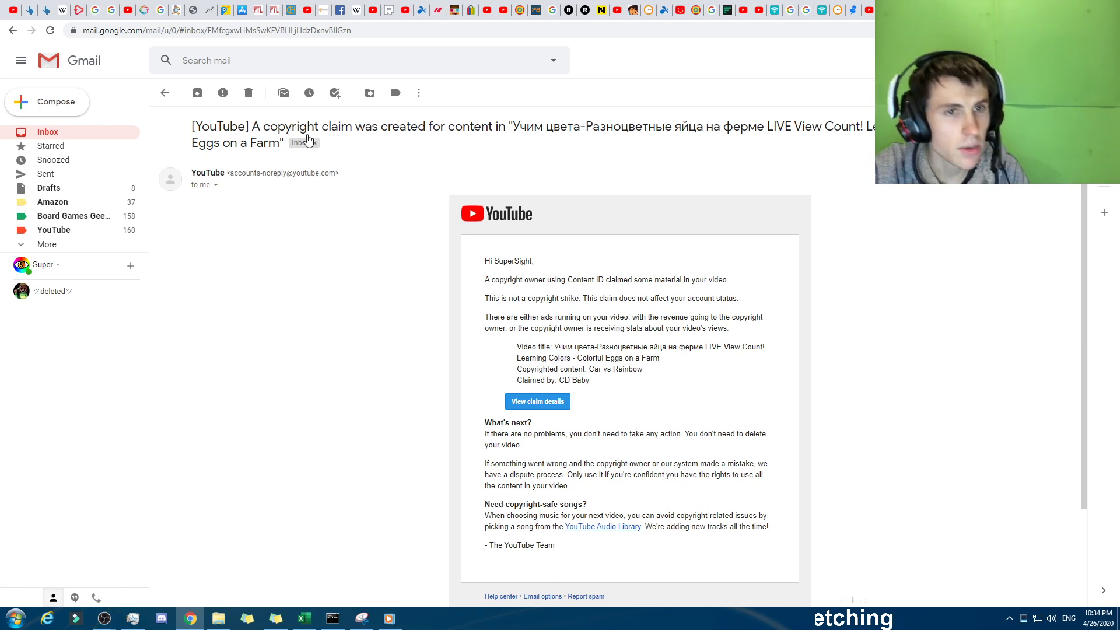
# Read the Colorful Eggs on a Farm claim email subject and open its claim details.
pyautogui.moveTo(255, 127); pyautogui.dragTo(192, 127)
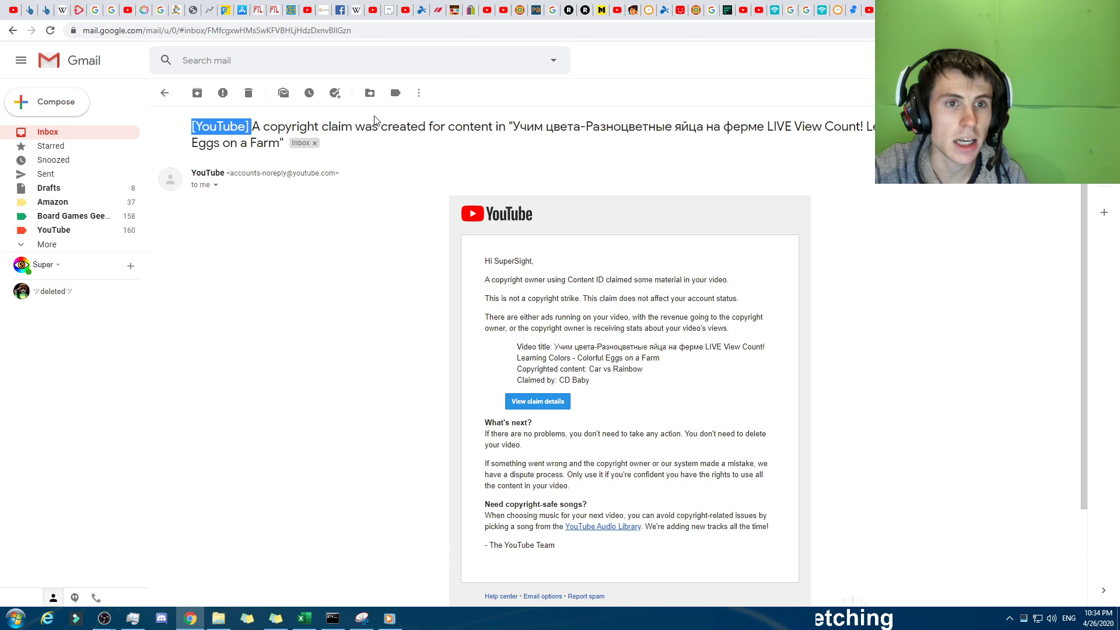
pyautogui.moveTo(374, 120); pyautogui.dragTo(348, 119)
pyautogui.click(356, 129)
pyautogui.click(356, 126)
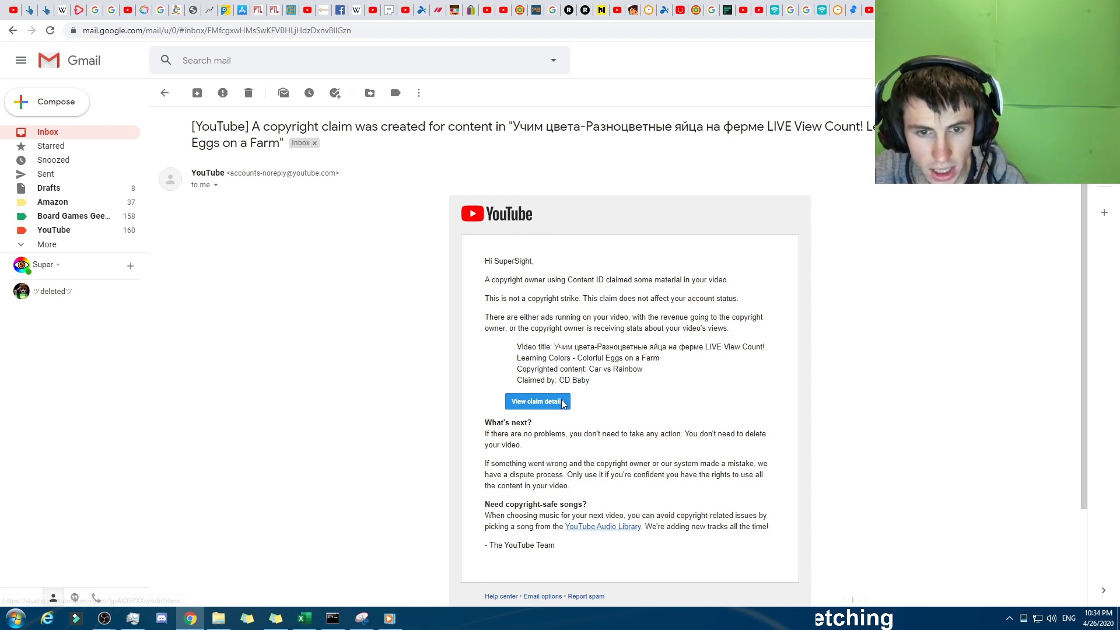
pyautogui.click(537, 401)
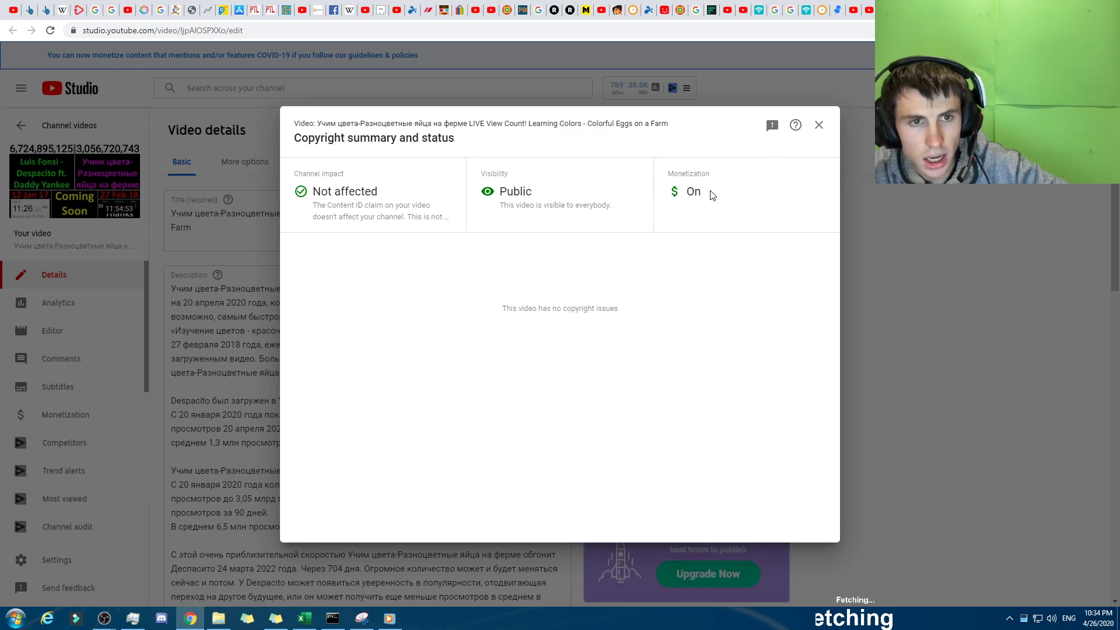
# Close the Learning Colors copyright summary and return to the Loren Gray video's details tab.
pyautogui.click(819, 126)
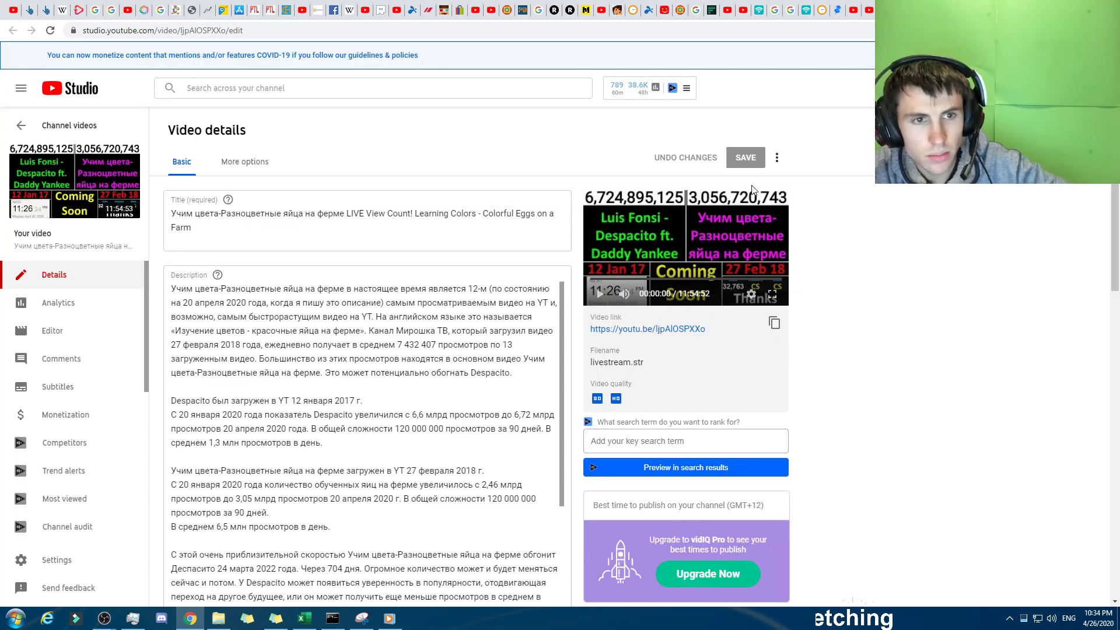
pyautogui.click(240, 161)
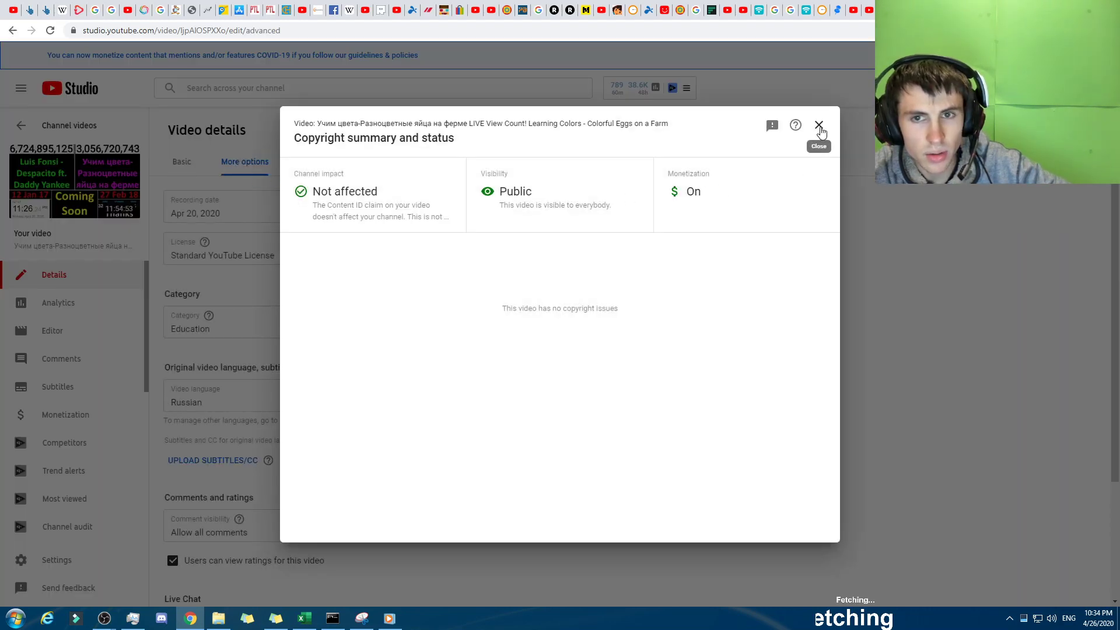
pyautogui.click(819, 126)
pyautogui.click(252, 158)
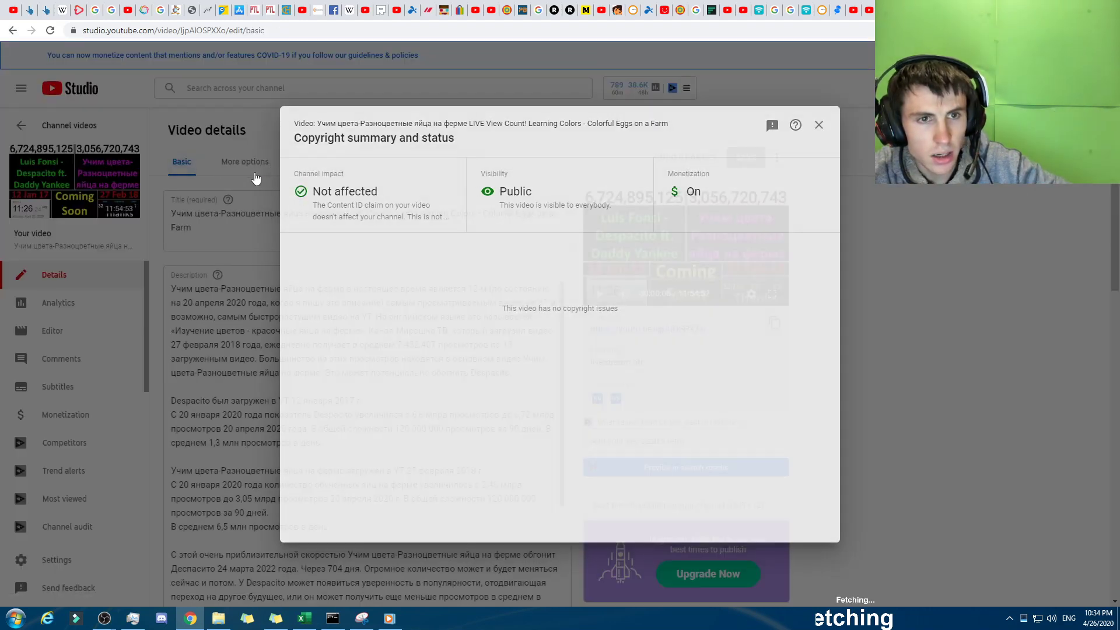
pyautogui.click(255, 178)
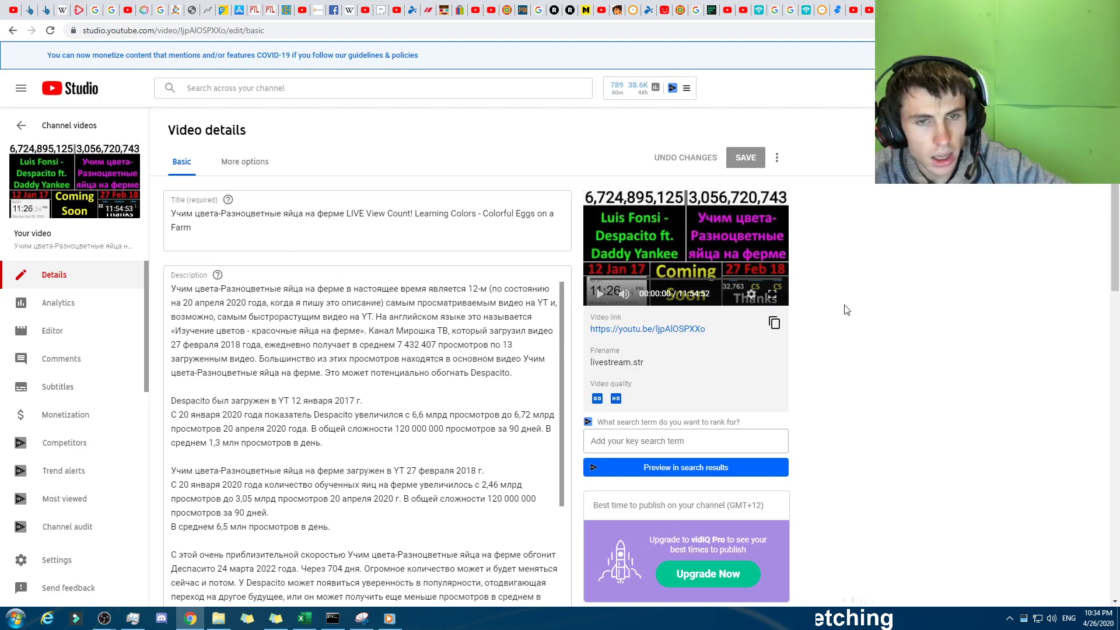
pyautogui.hotkey('ctrl', 'Tab')
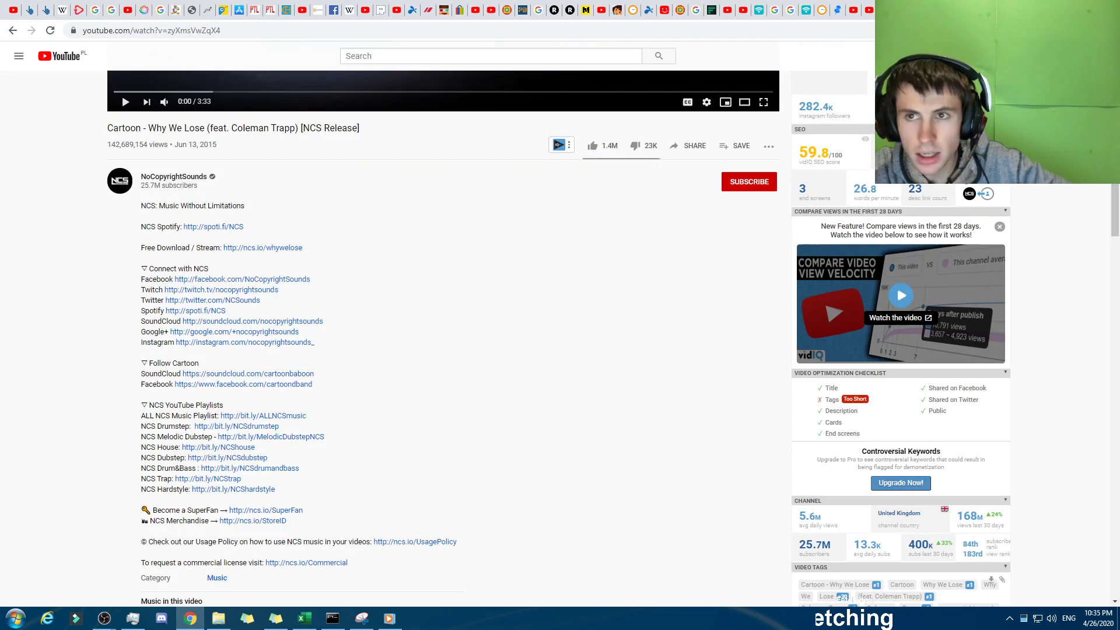
pyautogui.hotkey('ctrl', 'shift', 'Tab')
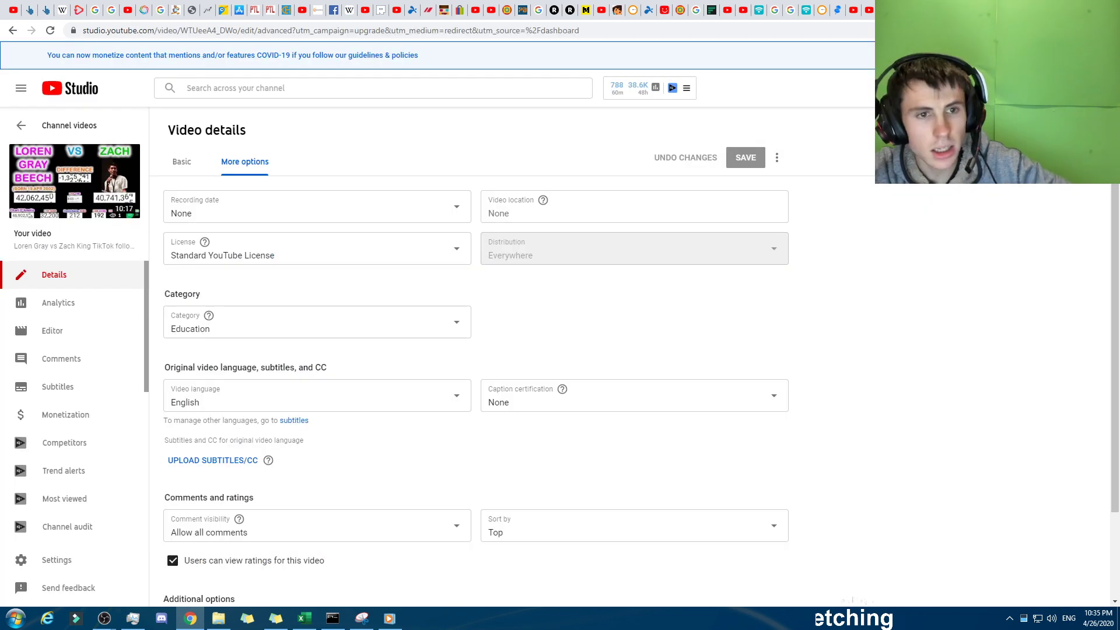
# Review the Loren Gray timelapse's details and confirm its visibility remains Private.
pyautogui.click(190, 167)
pyautogui.click(245, 162)
pyautogui.scroll(-2, 303, 256)
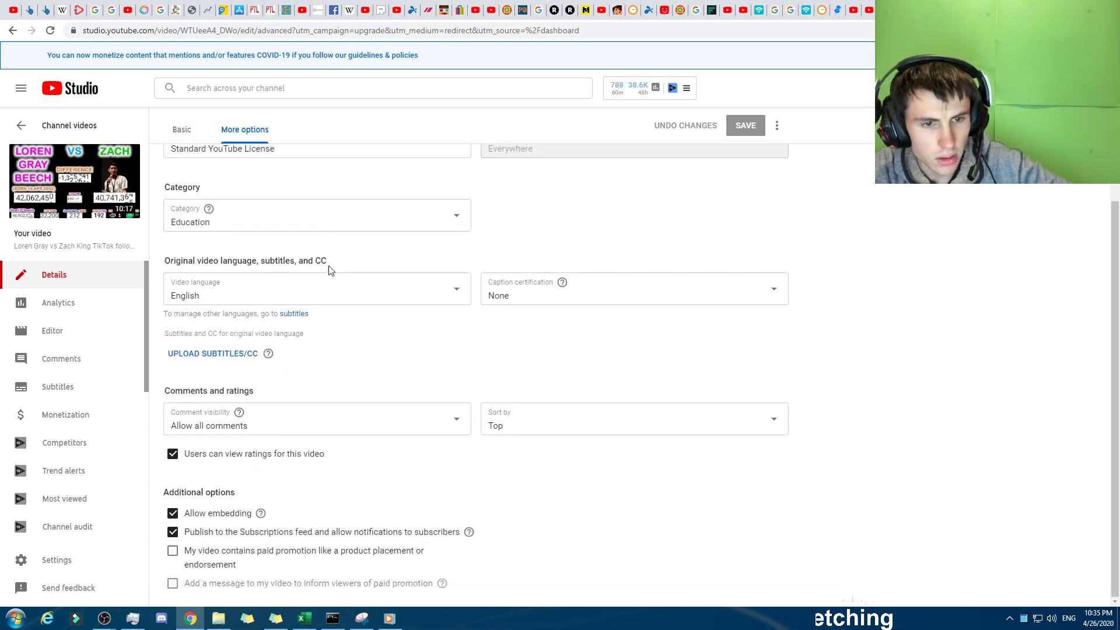
pyautogui.scroll(1, 309, 253)
pyautogui.click(190, 168)
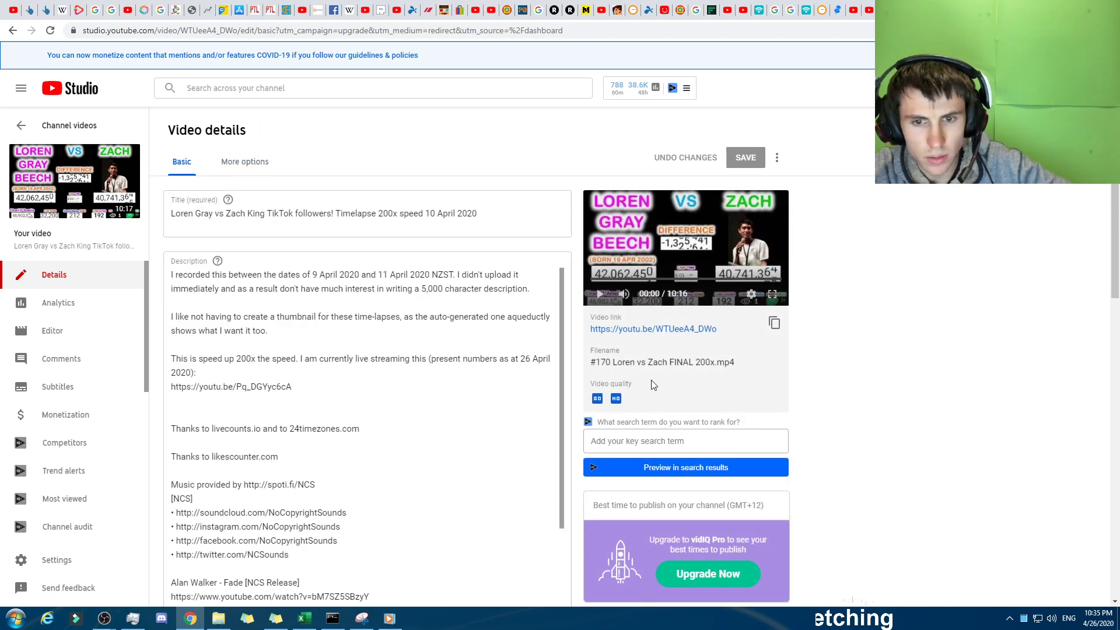
pyautogui.scroll(-3, 595, 407)
pyautogui.scroll(-3, 595, 406)
pyautogui.click(647, 302)
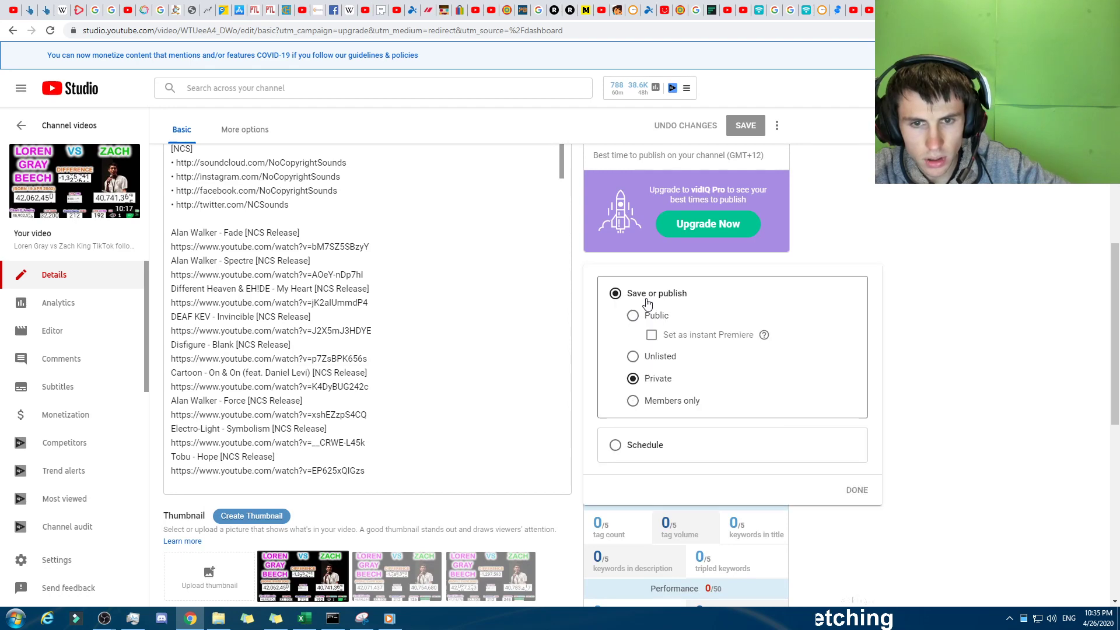
pyautogui.click(934, 261)
pyautogui.scroll(5, 420, 253)
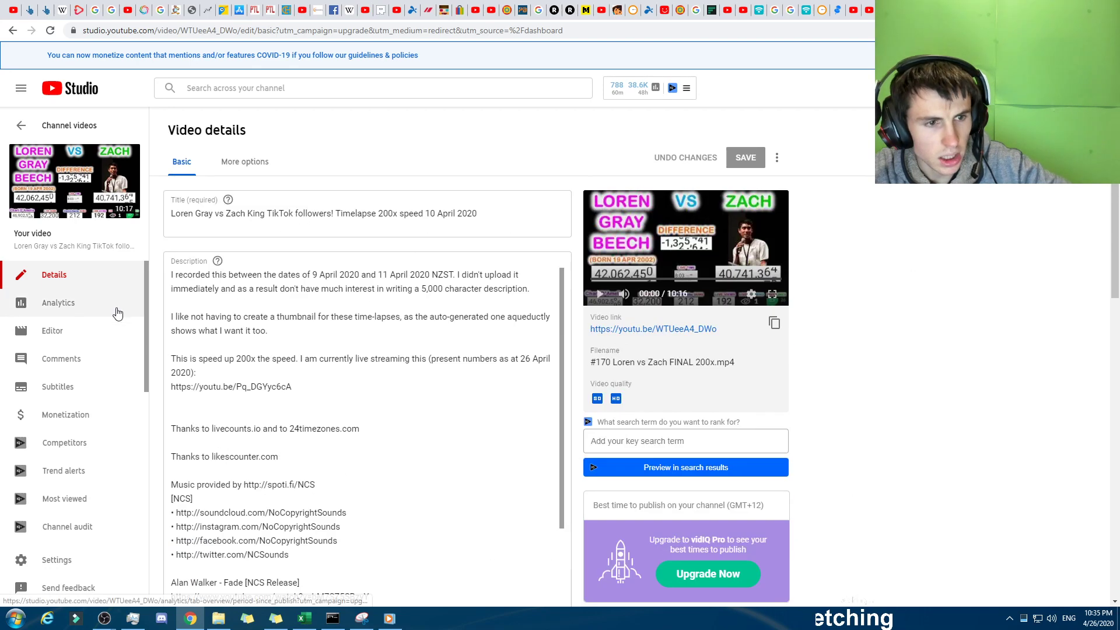
# Keep the timelapse's monetization On, then check OBS is still recording at 00:07:30.
pyautogui.click(93, 415)
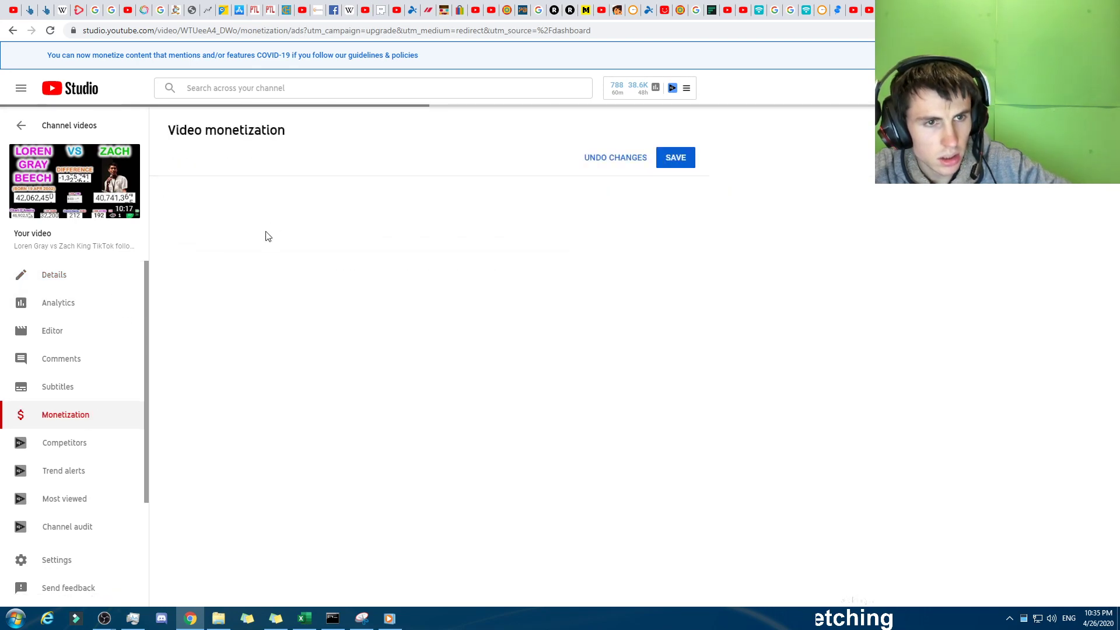
pyautogui.click(279, 221)
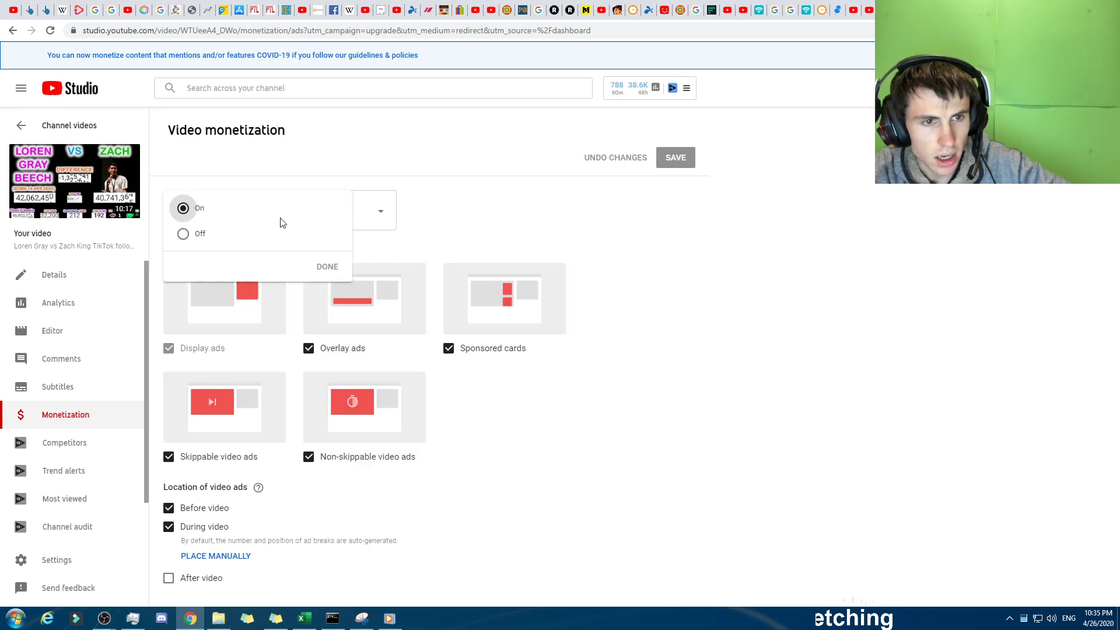
pyautogui.click(523, 227)
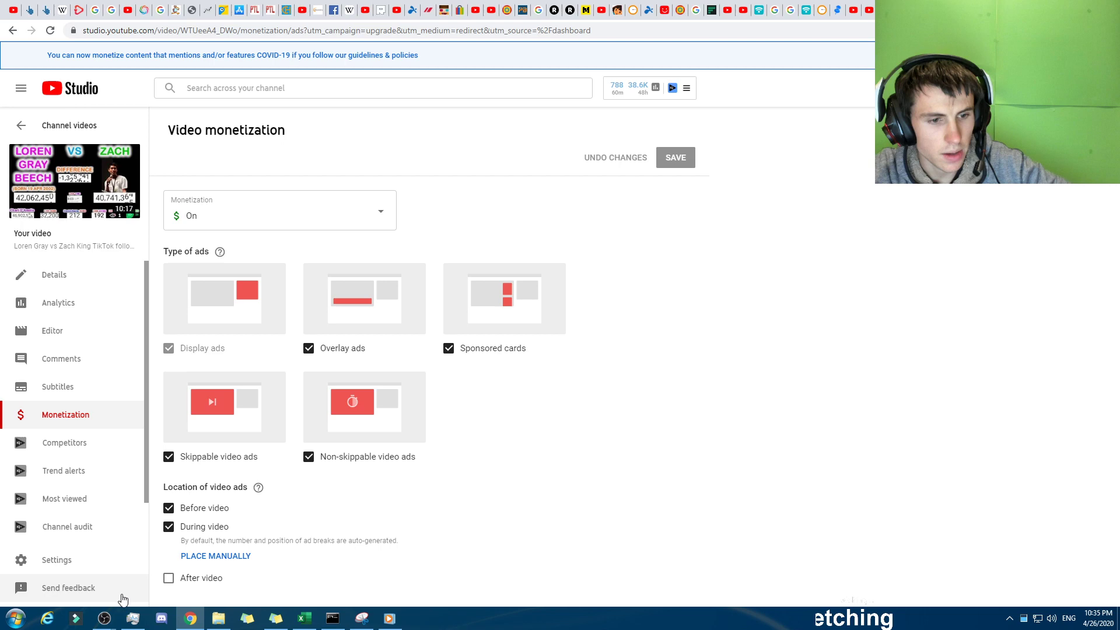
pyautogui.moveTo(104, 618)
pyautogui.click(315, 575)
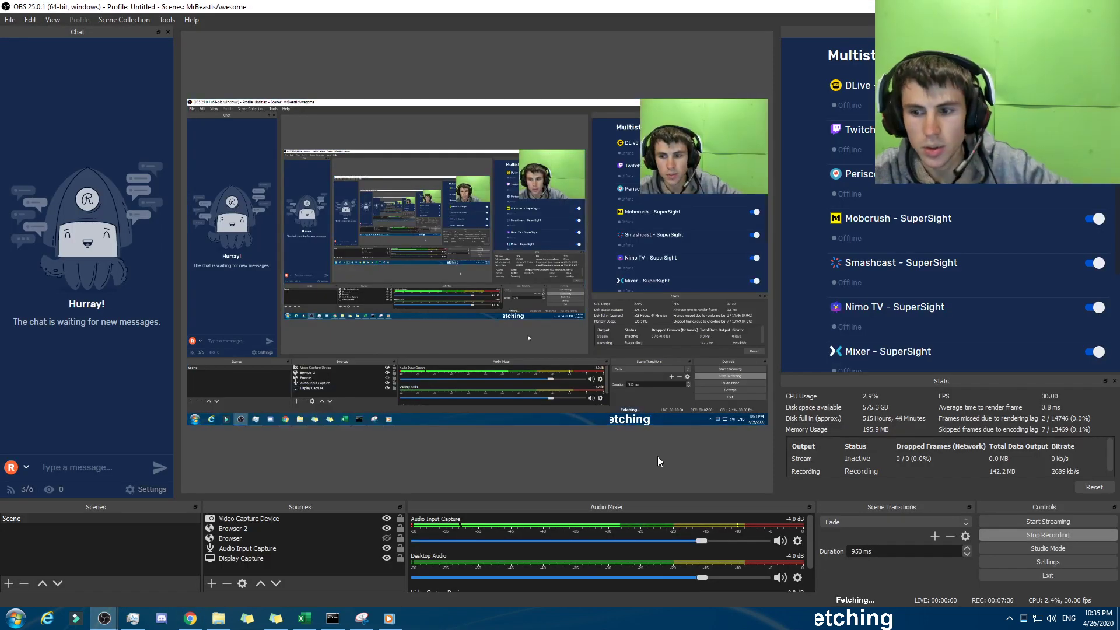